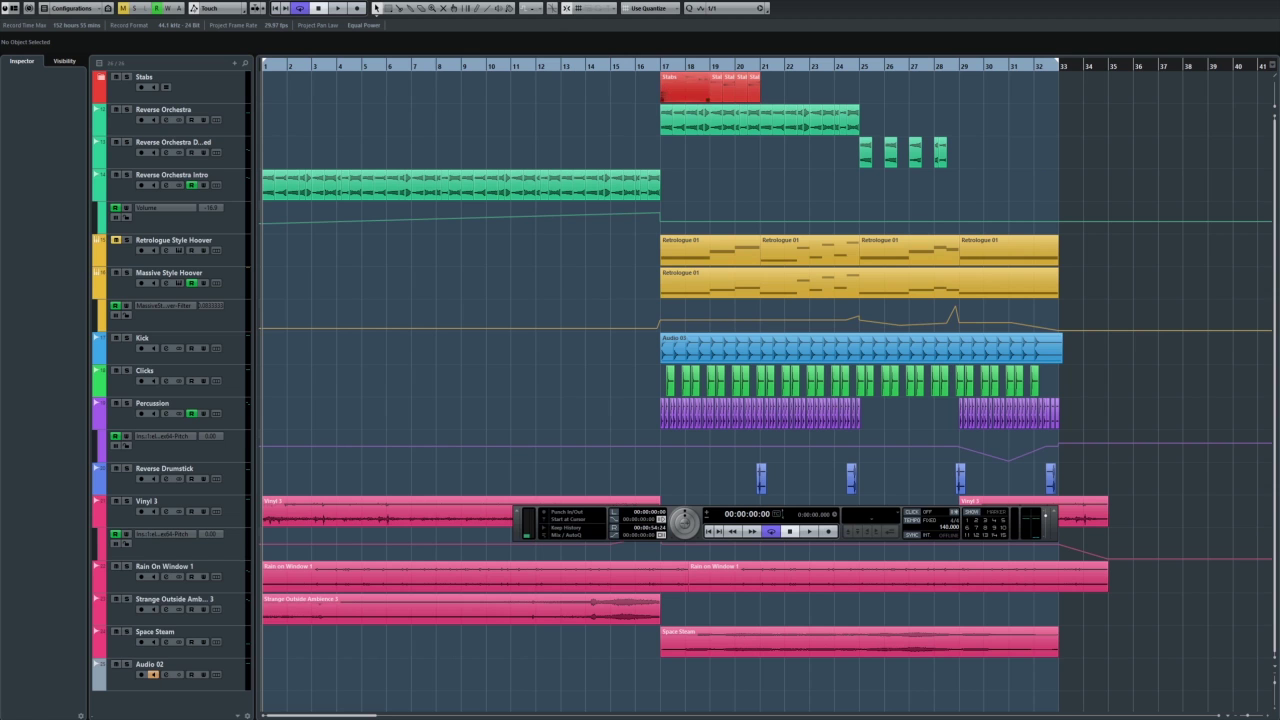
- Solo the Massive Style Hoover track, open its Massive instrument and play back the part
key(n)
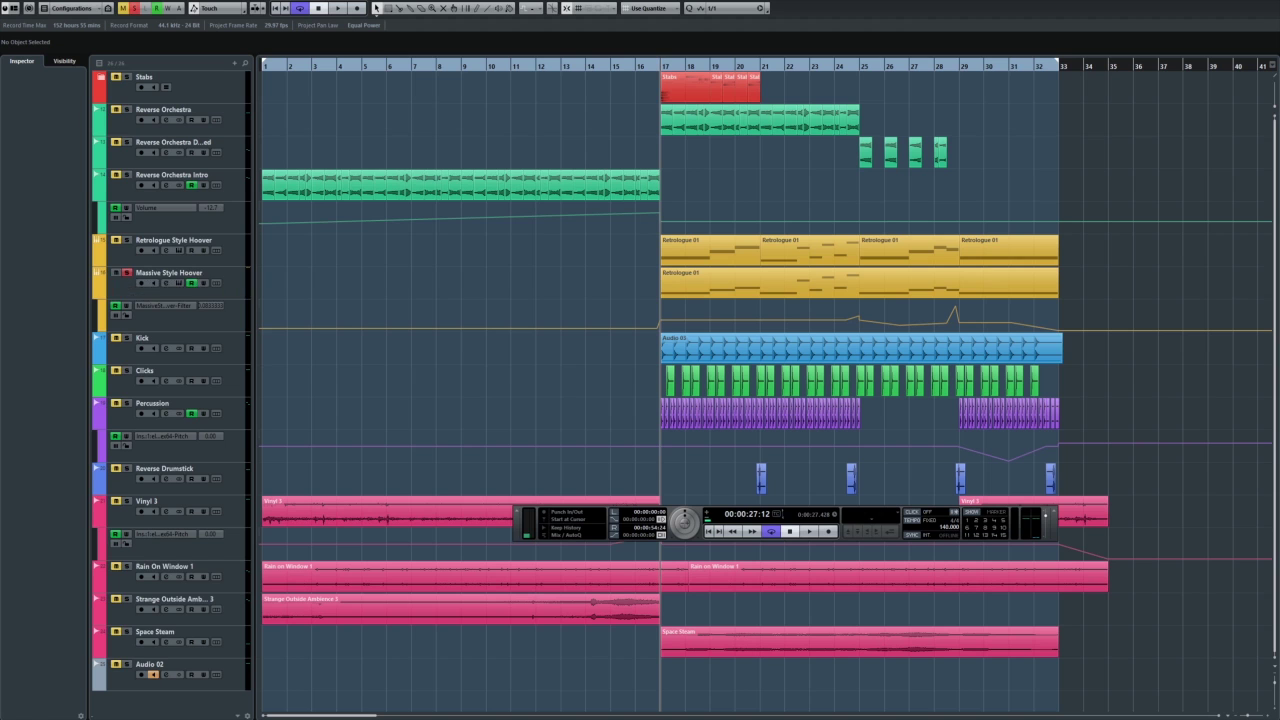
click(220, 276)
click(178, 283)
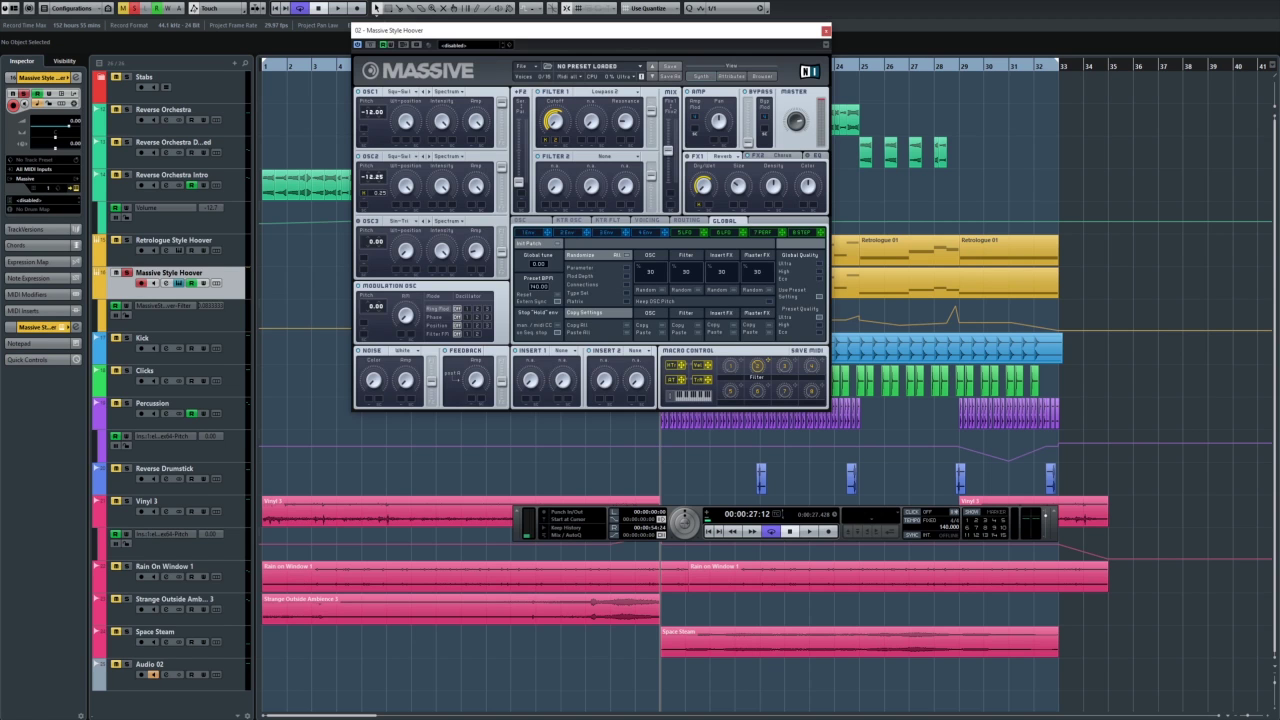
drag(560, 30, 291, 51)
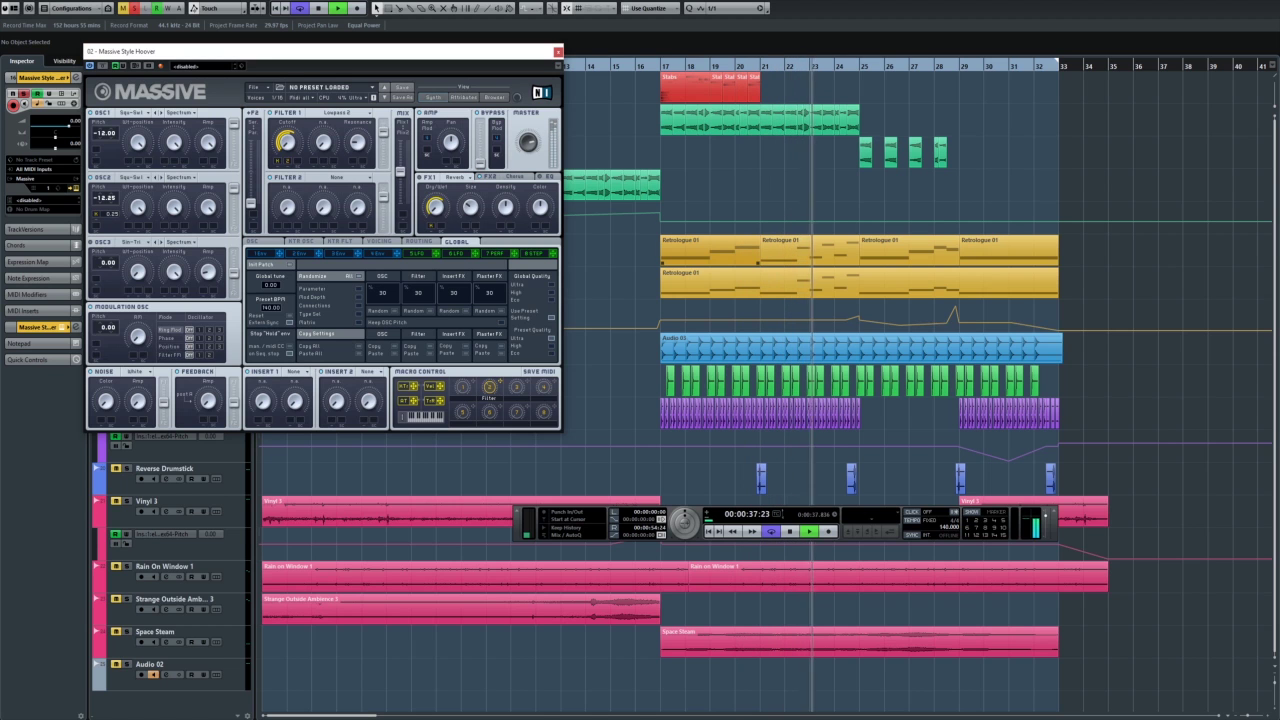
drag(300, 51, 531, 153)
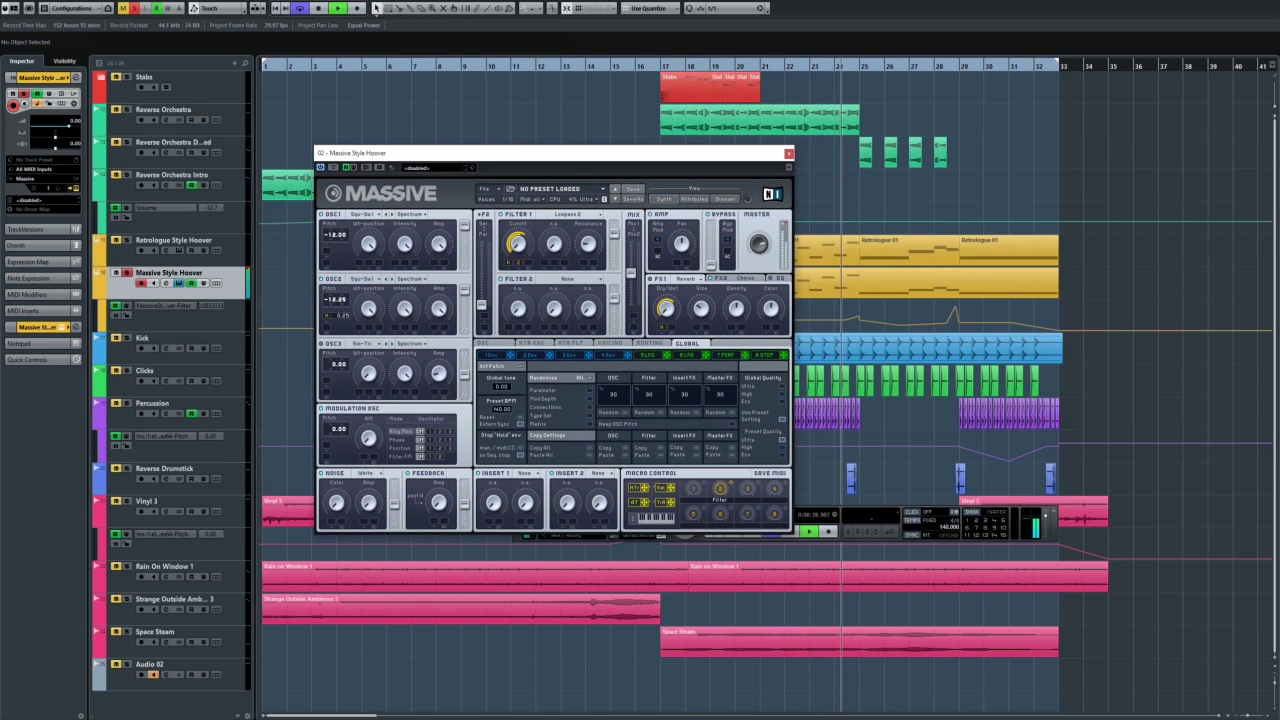
key(space)
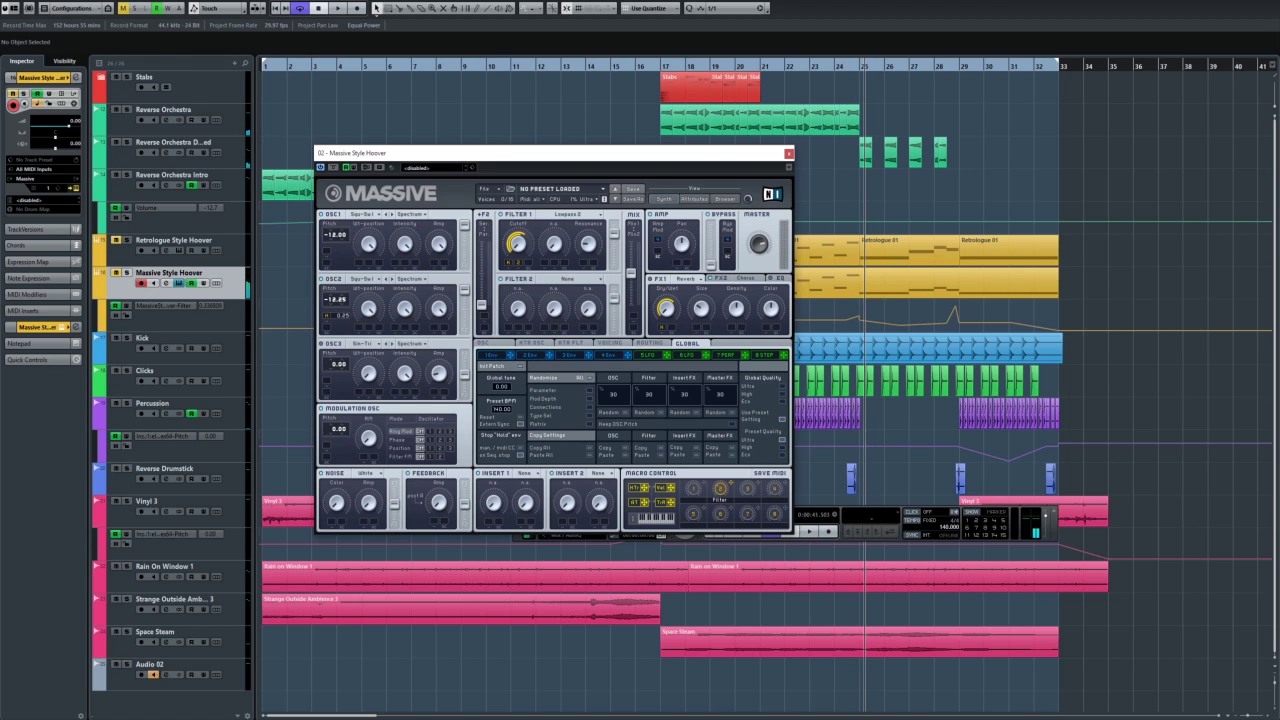
- Solo the Retrologue Style Hoover track, audition it and view its Retrologue instrument, closing both instrument windows
click(127, 240)
click(216, 251)
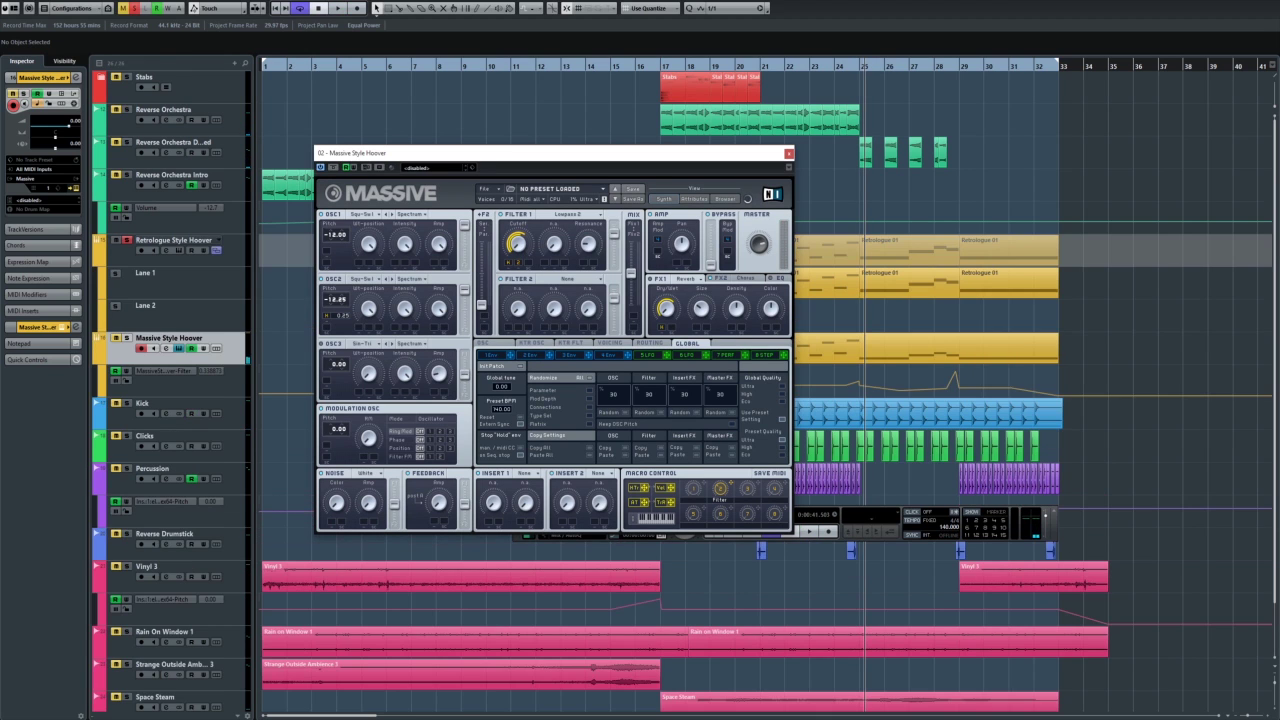
click(216, 251)
click(222, 241)
drag(550, 153, 436, 176)
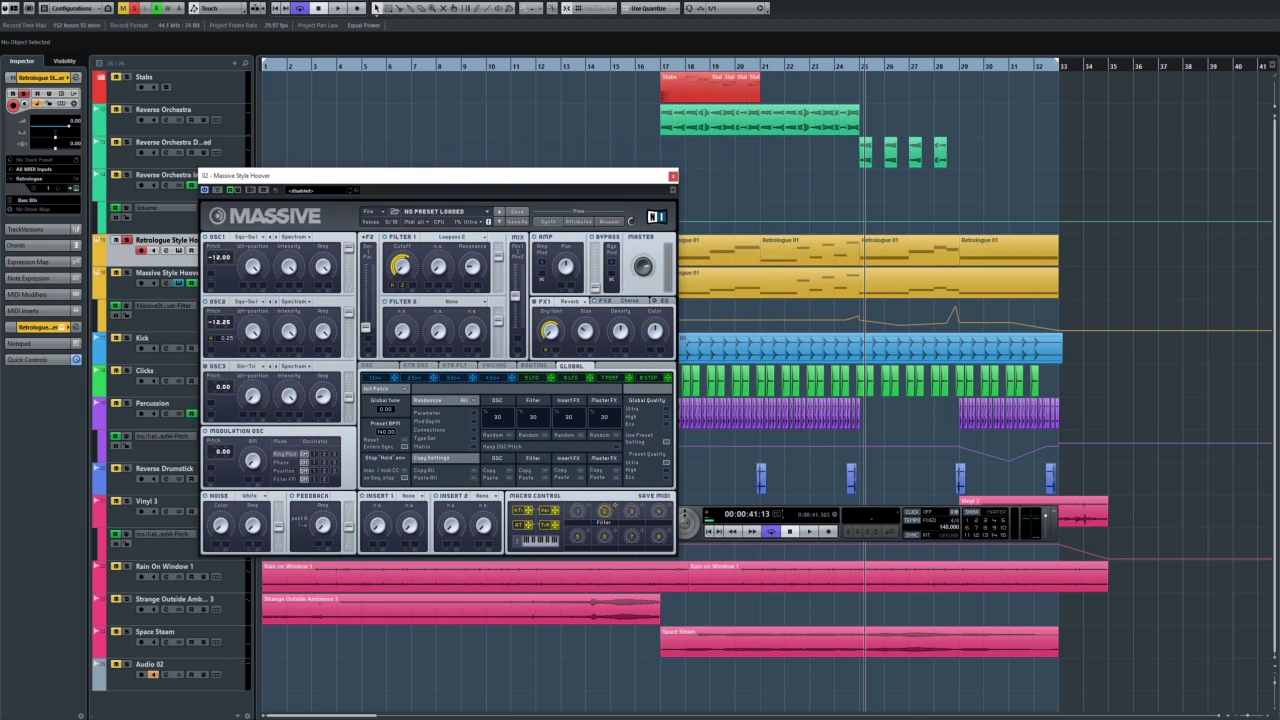
key(space)
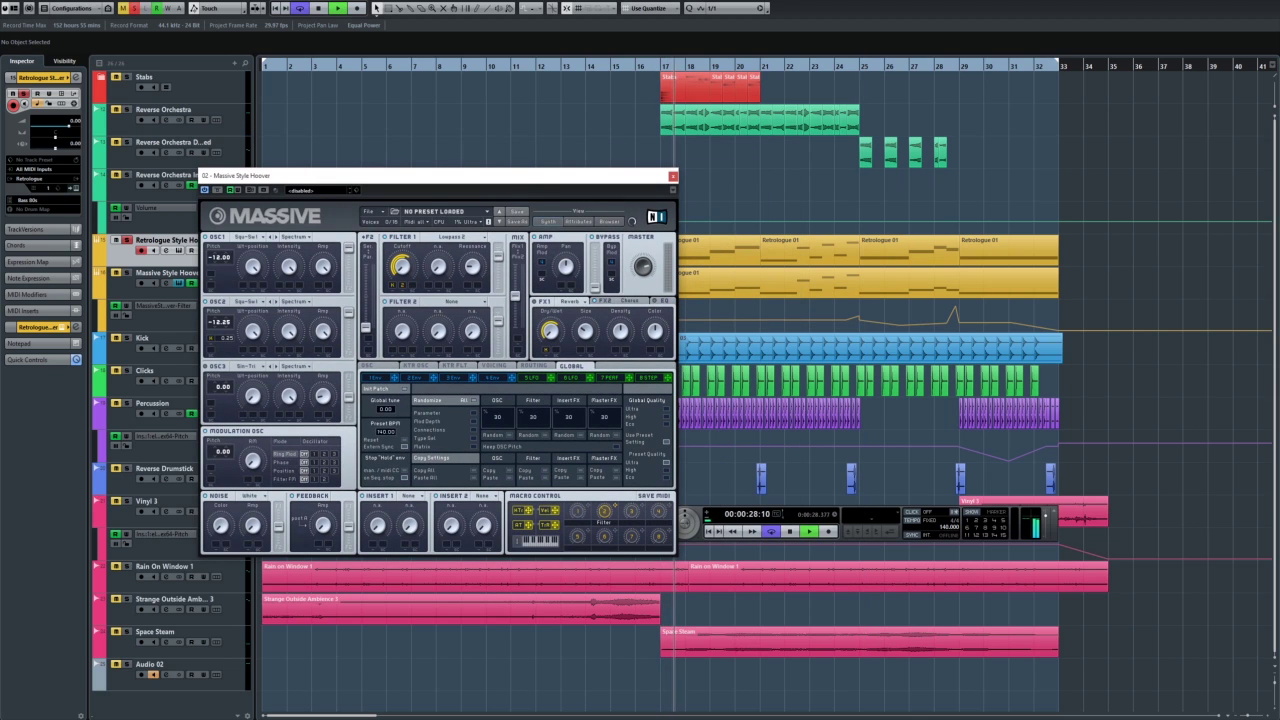
click(73, 77)
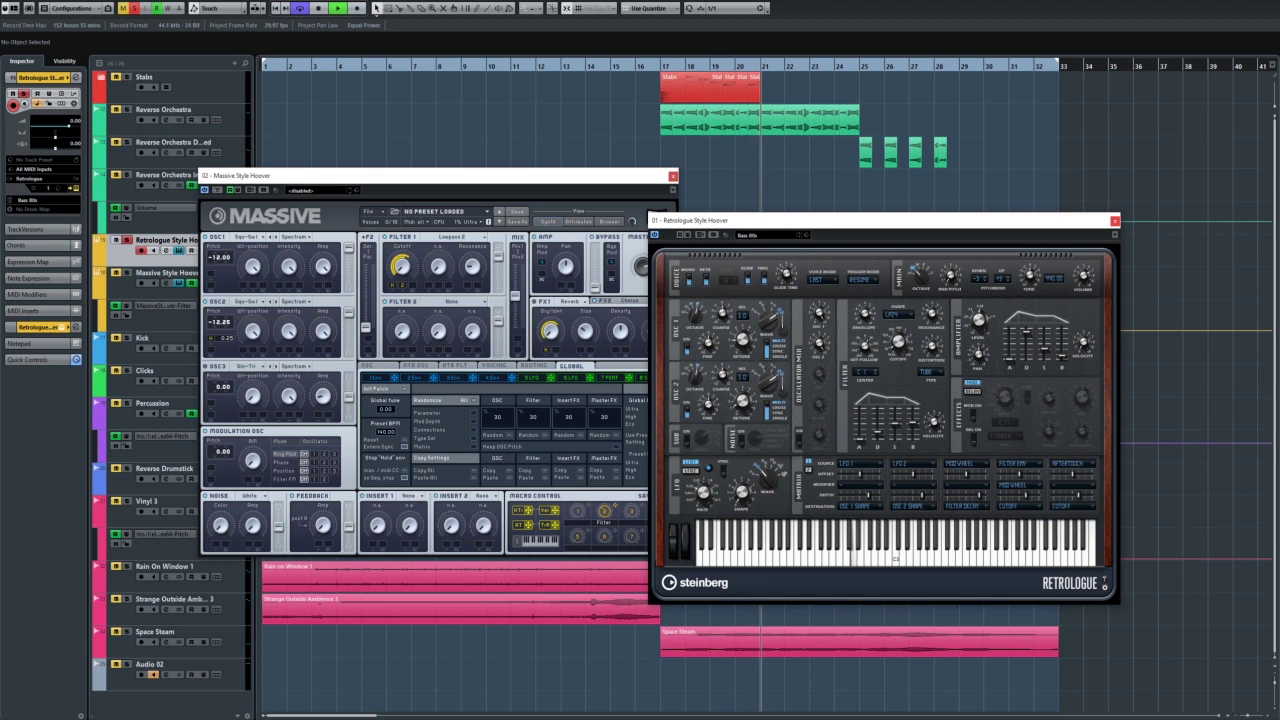
key(ctrl+w)
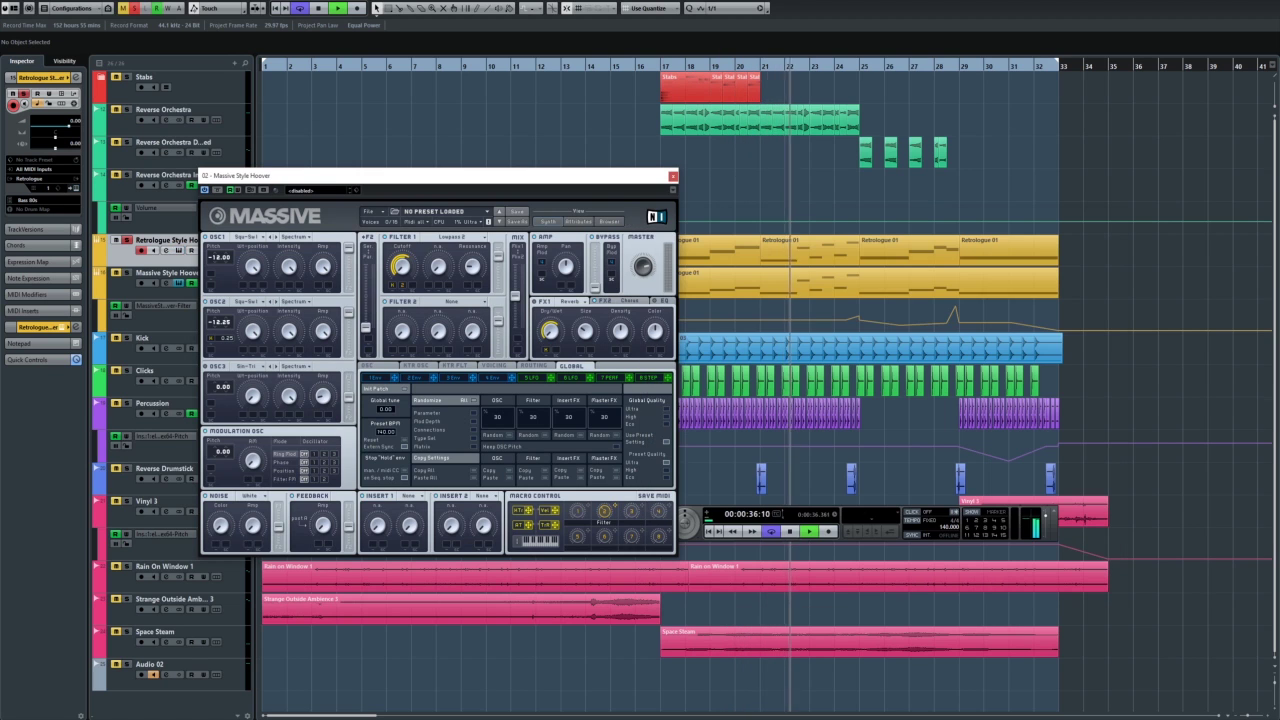
key(ctrl+w)
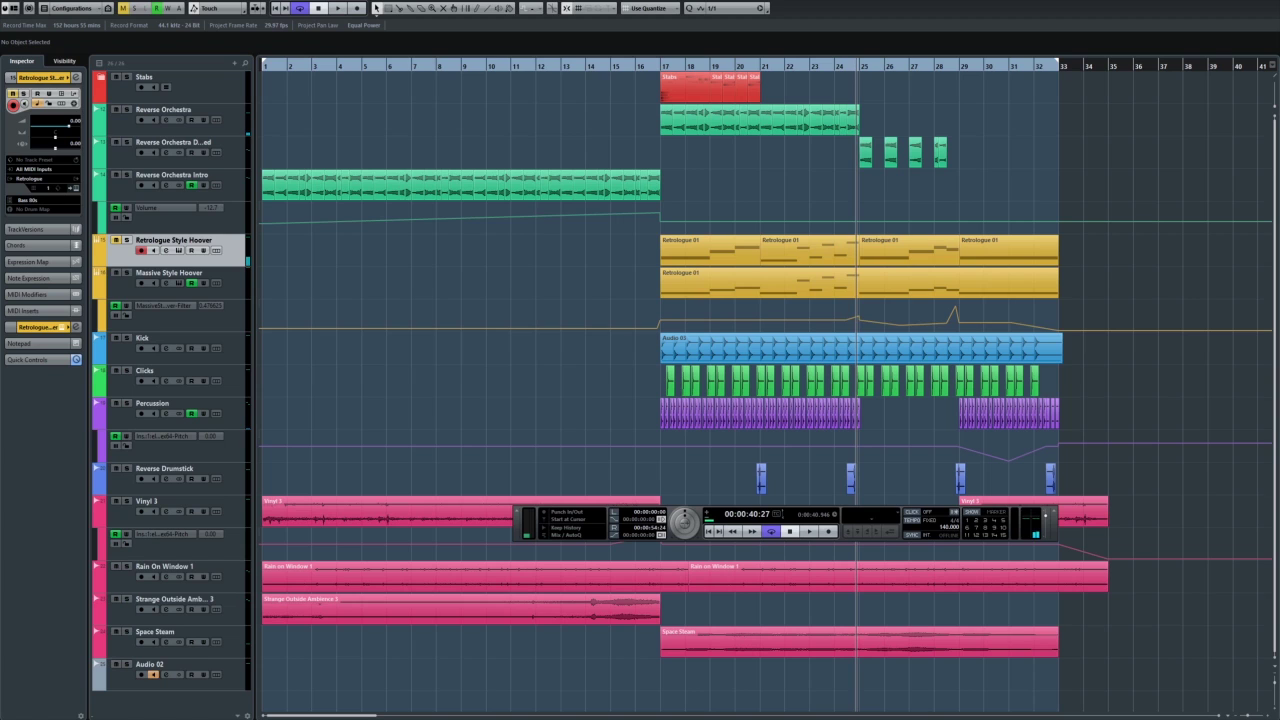
key(space)
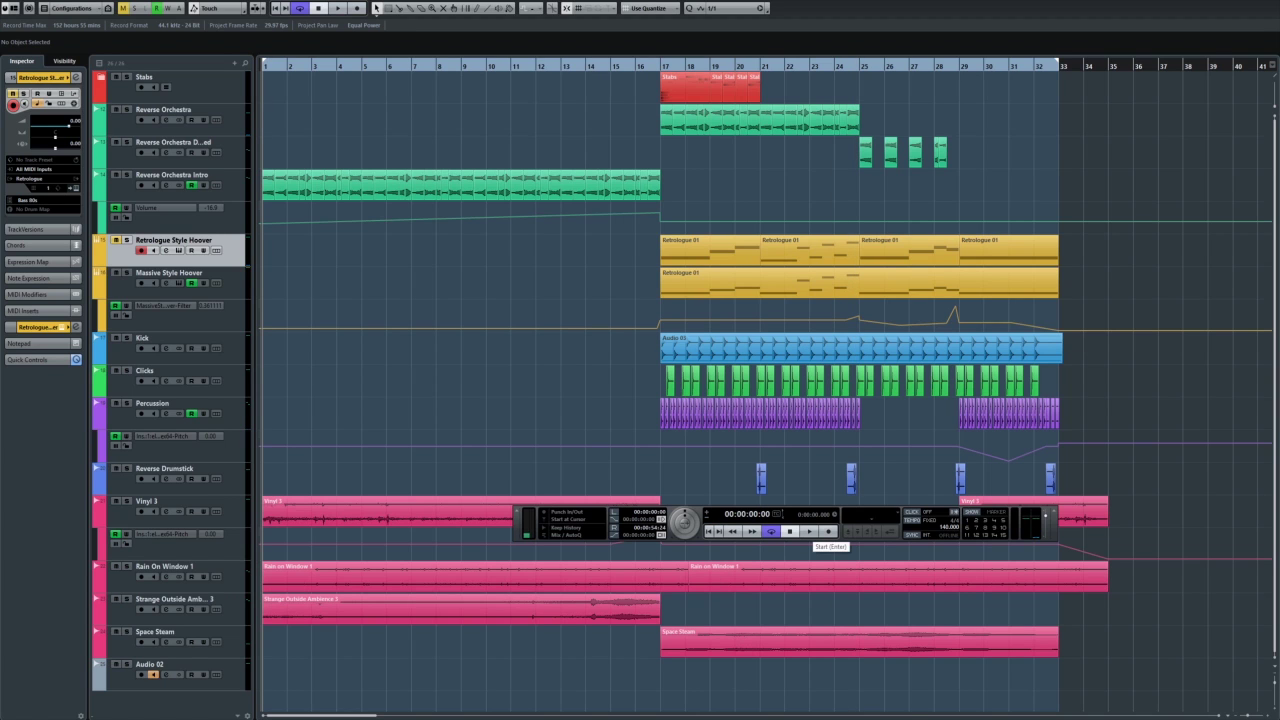
- Play the whole arrangement from the start with cycle turned off, viewing the Massive Style Hoover's instrument during playback
click(810, 532)
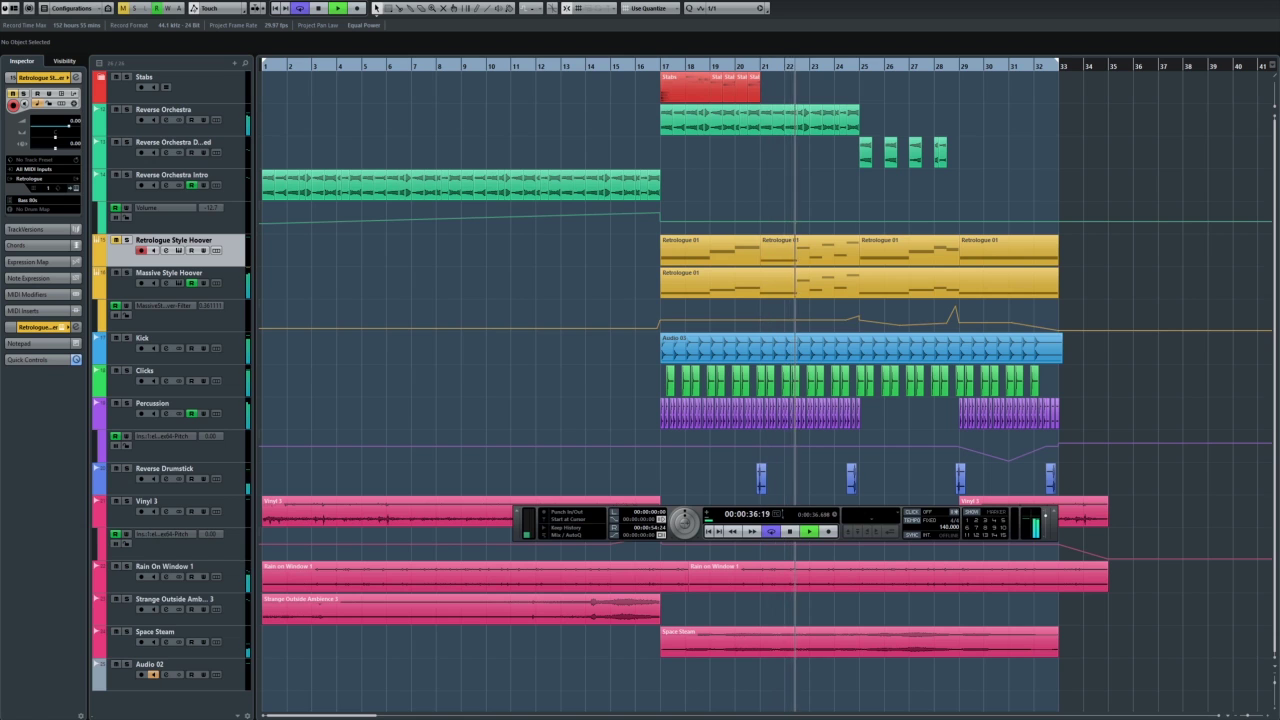
key(KP_Divide)
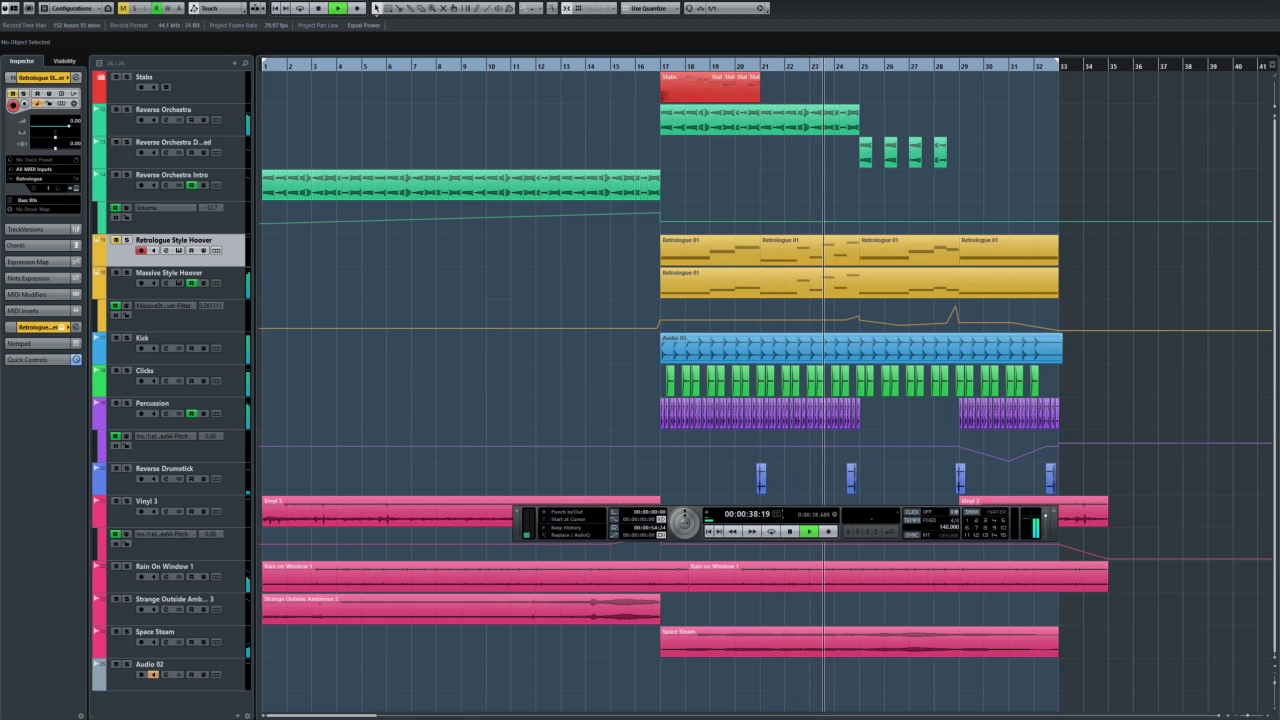
key(Down)
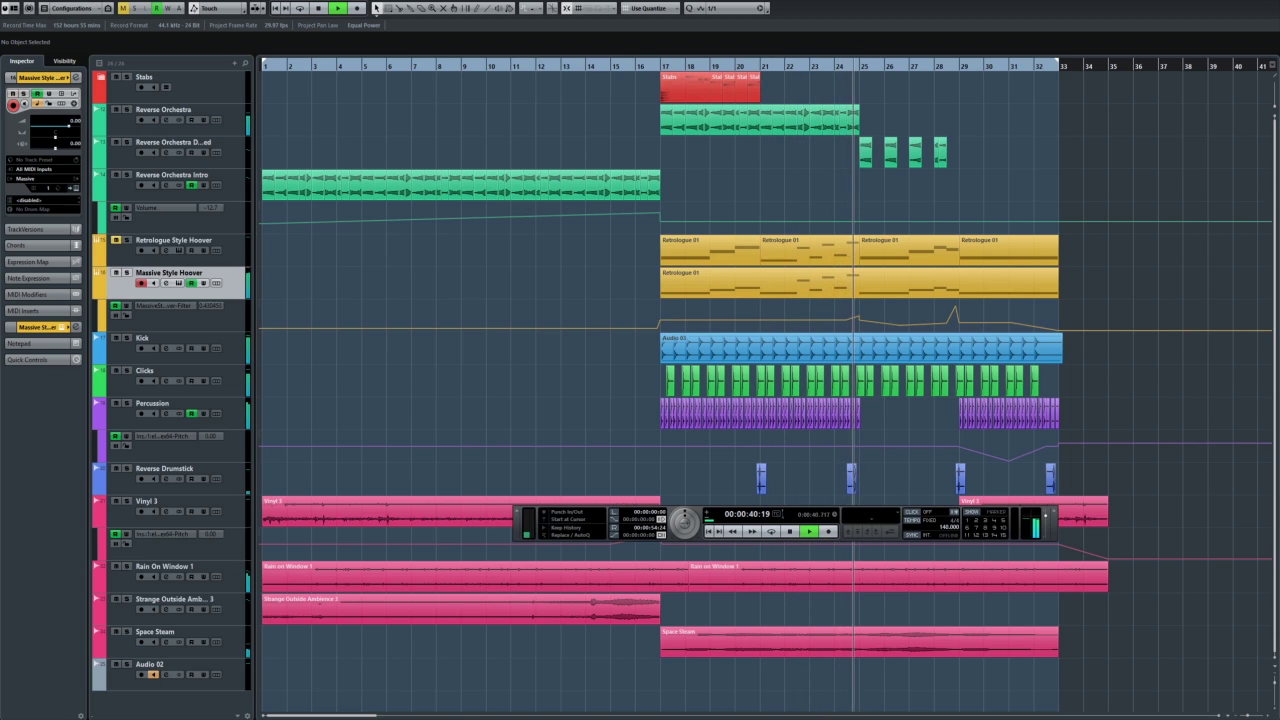
key(Return)
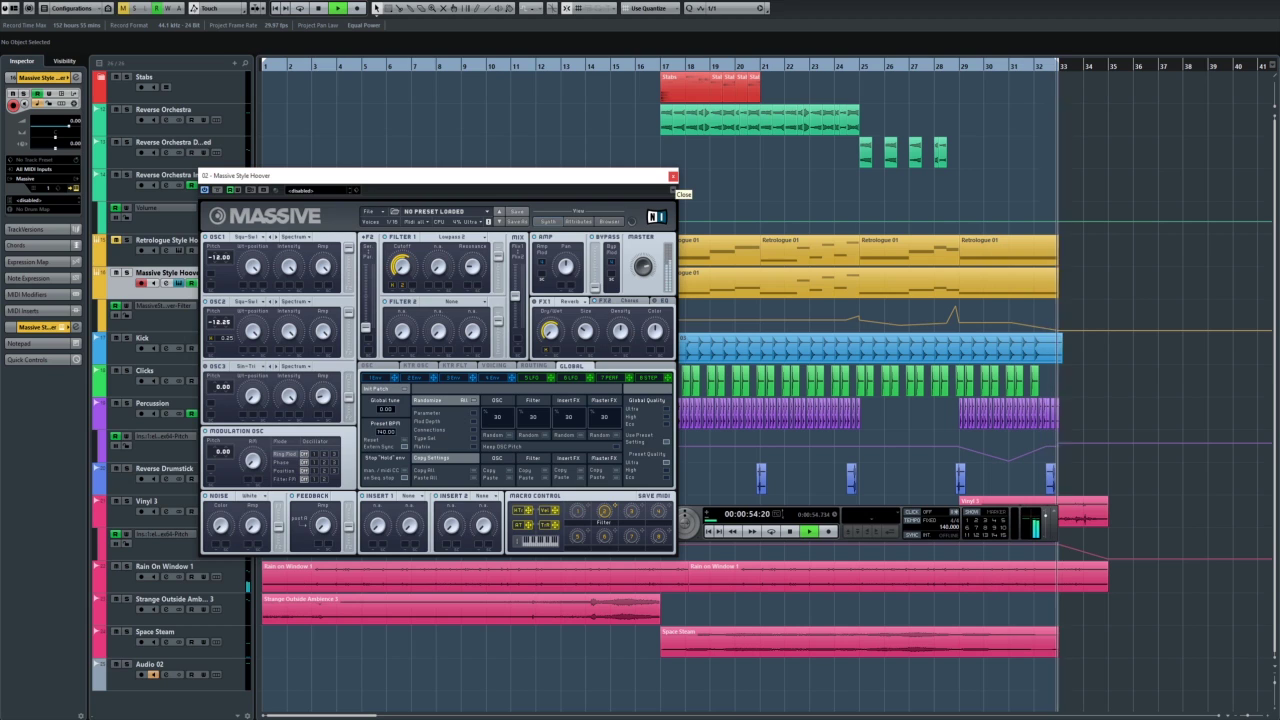
click(673, 177)
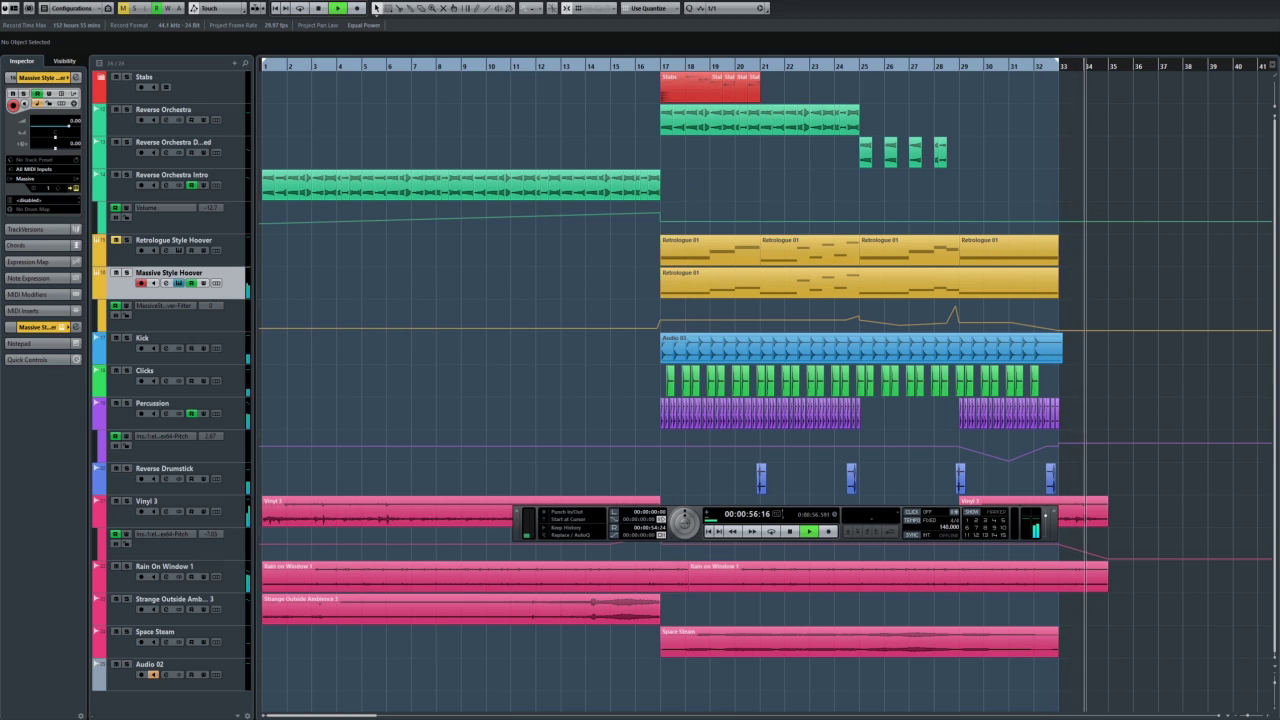
key(space)
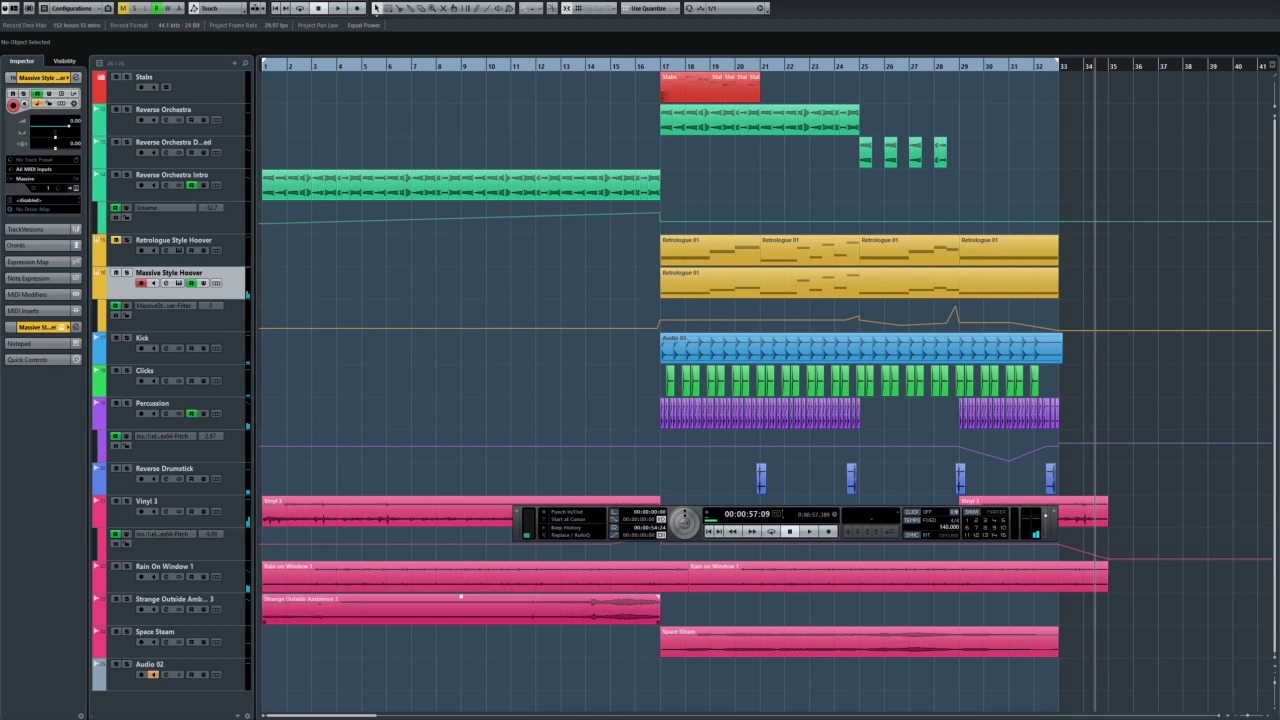
- Place the project cursor near bar 16 and reopen the Massive Style Hoover's instrument as a reference
drag(659, 66, 636, 66)
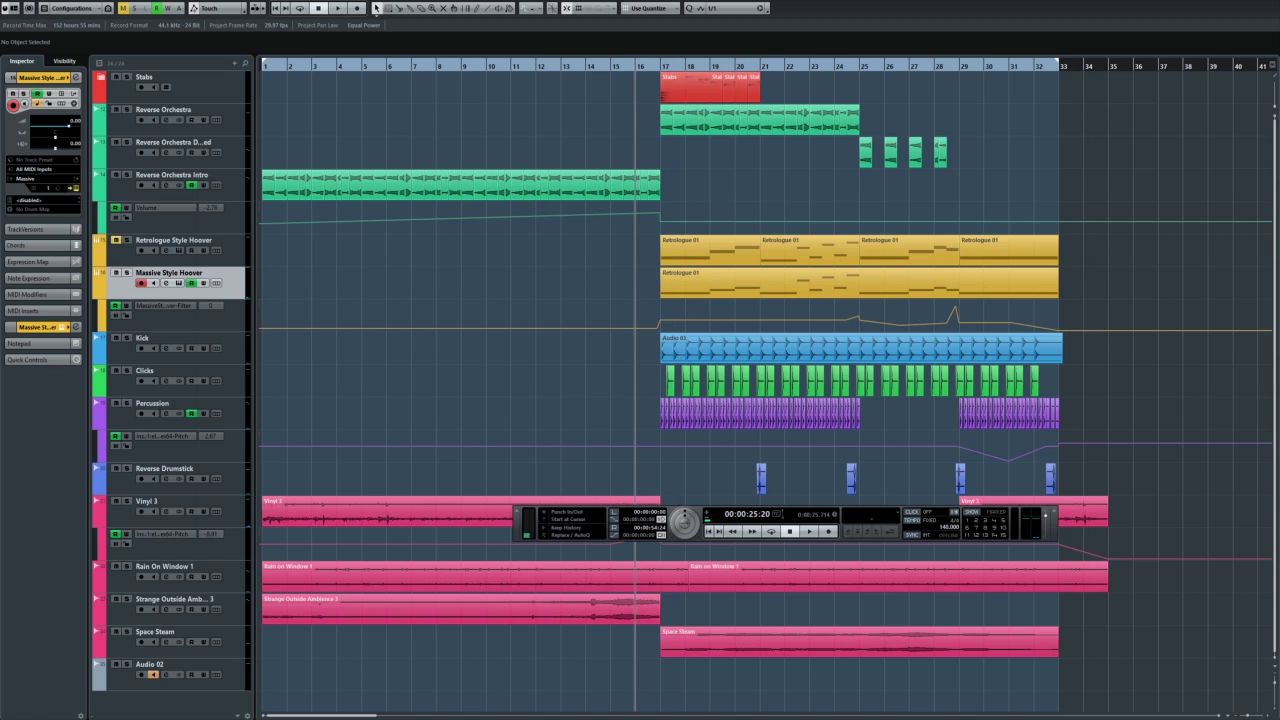
click(178, 283)
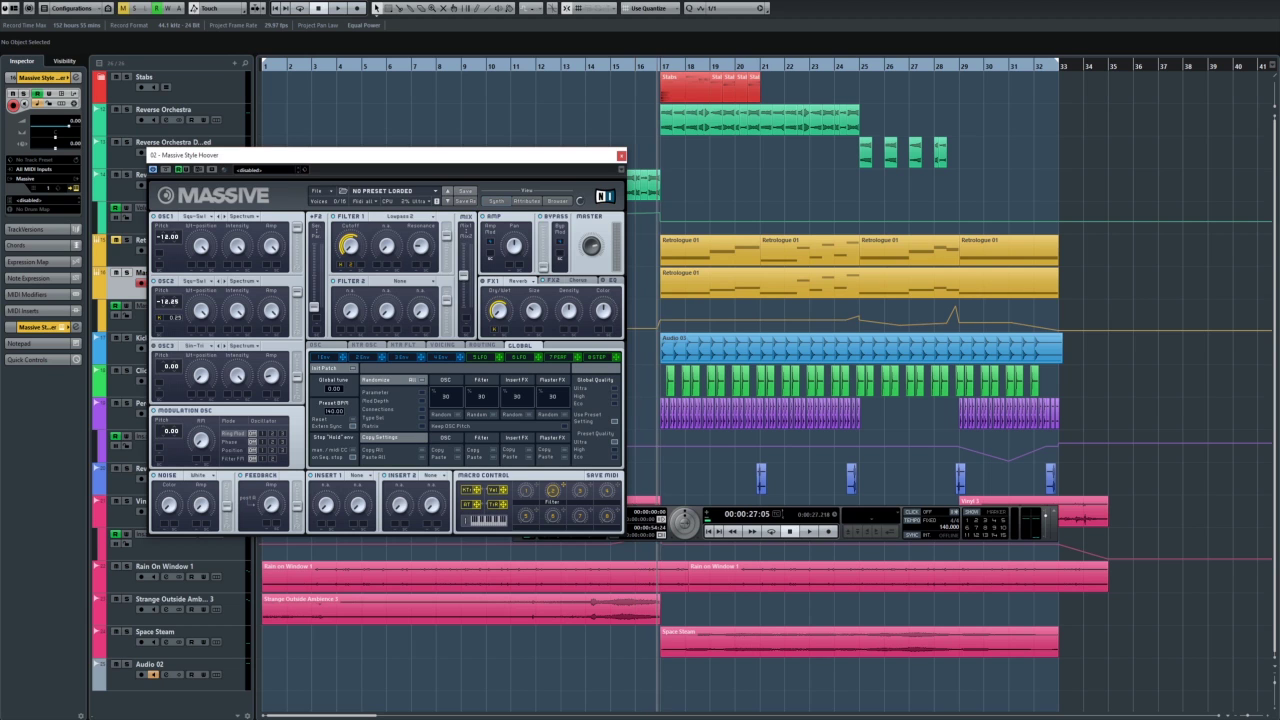
drag(380, 155, 846, 244)
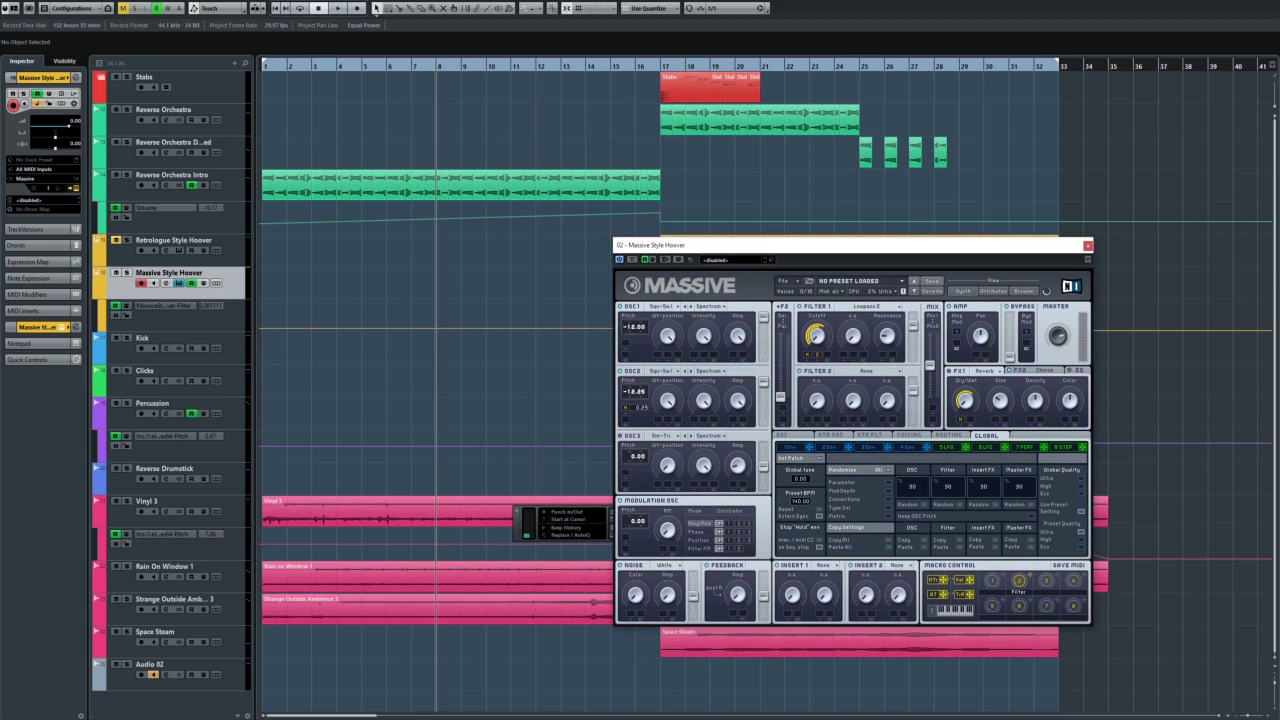
- Add an instrument track below Massive Style Hoover using the Native Instruments Massive synth
right_click(232, 279)
mouse_move(300, 284)
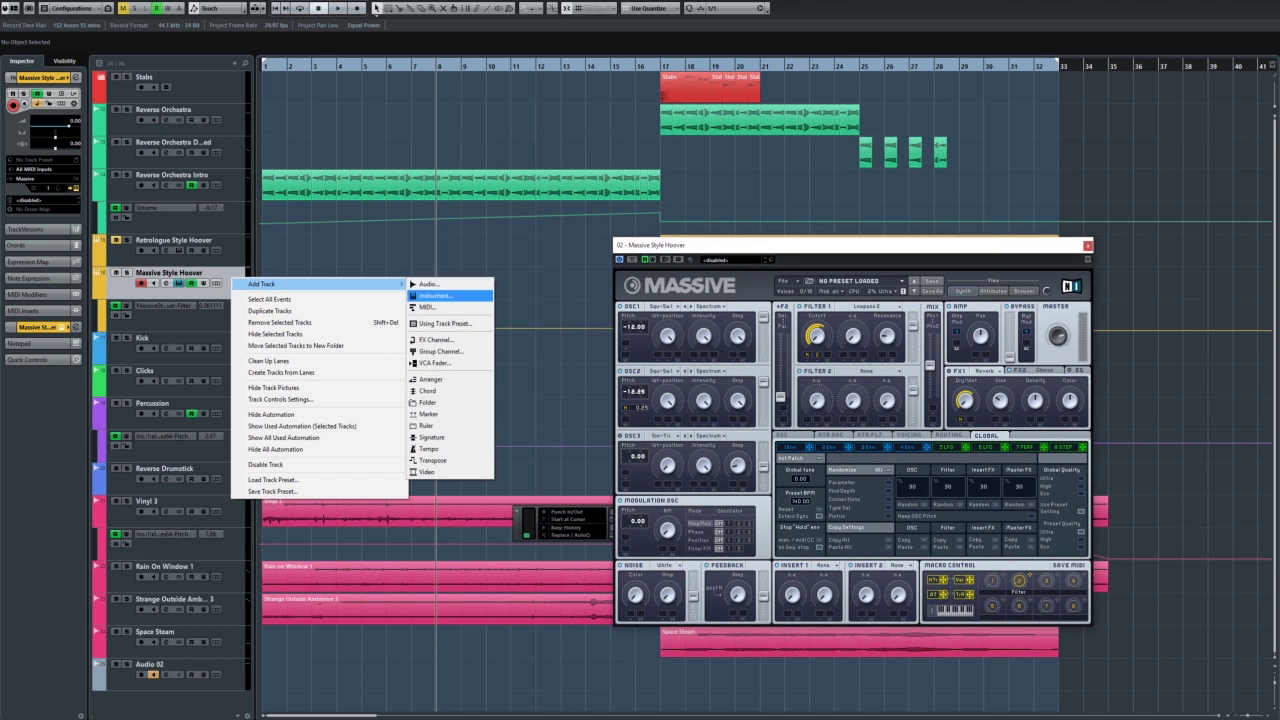
click(435, 296)
click(617, 375)
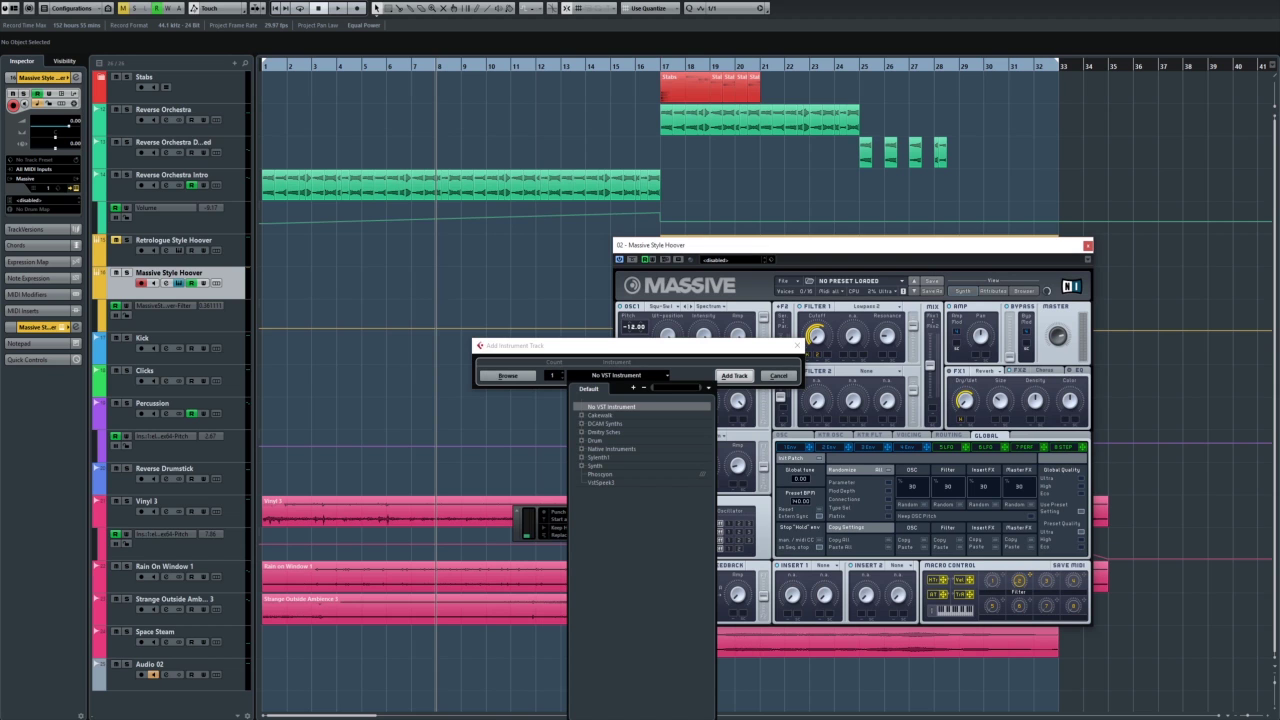
text(nat)
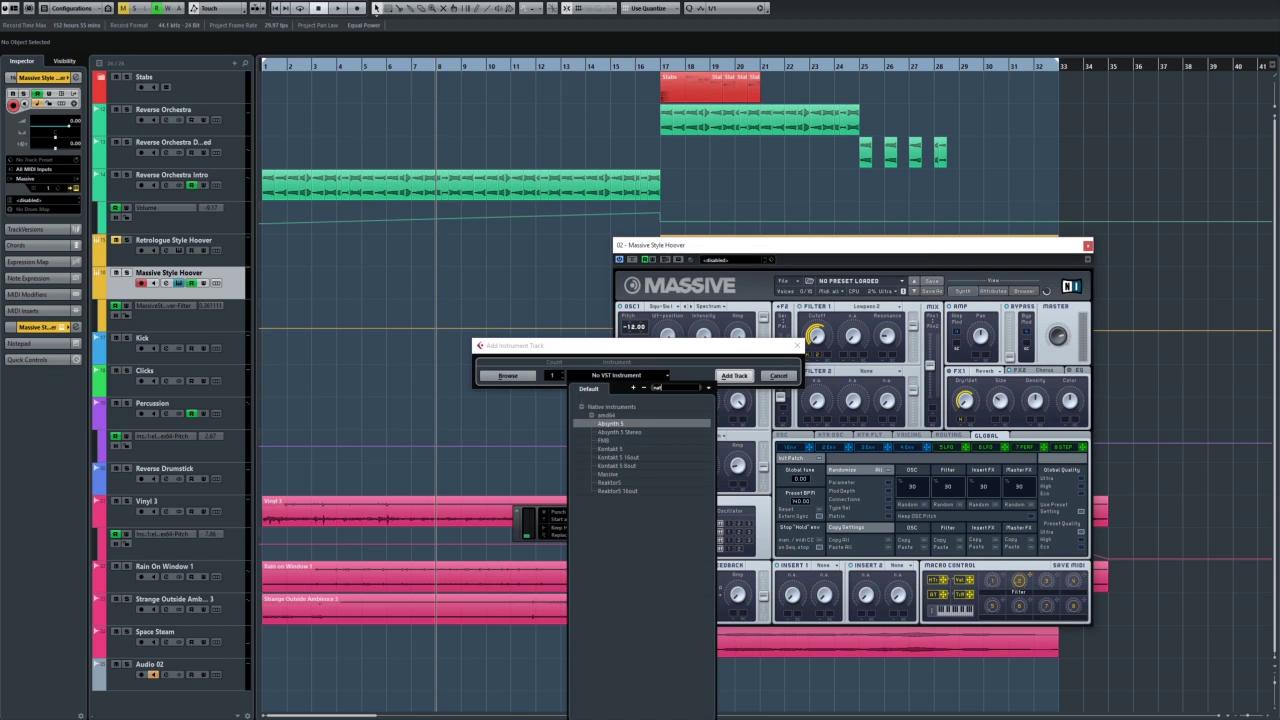
click(608, 474)
click(734, 375)
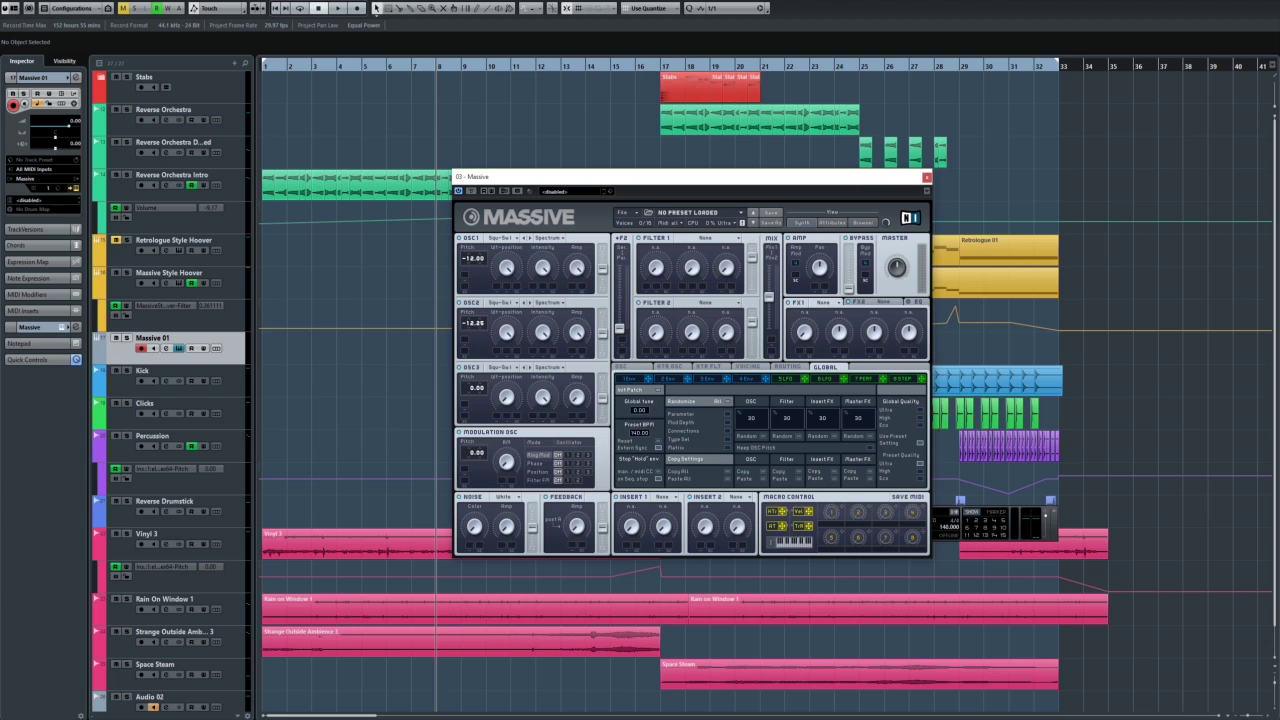
- Set Filter 1 of the new Massive to Lowpass 4, adjust its cutoff modulation and load Reverb in FX1
click(705, 238)
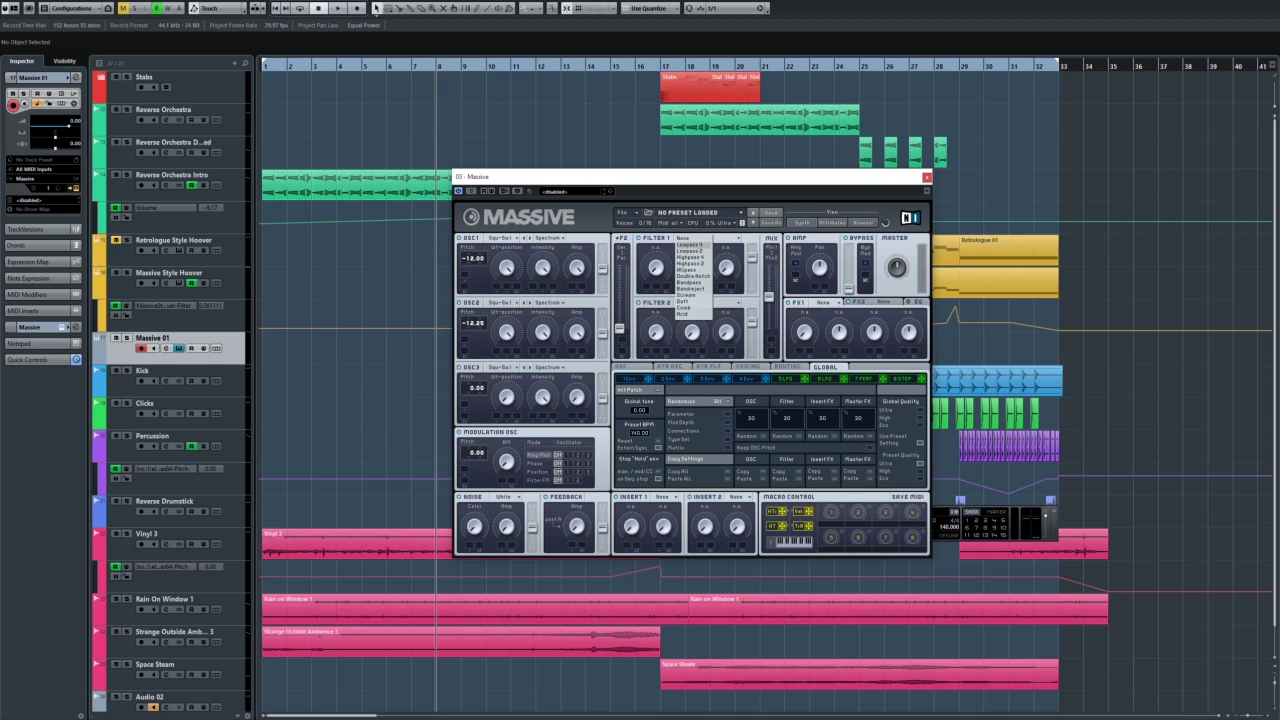
click(690, 244)
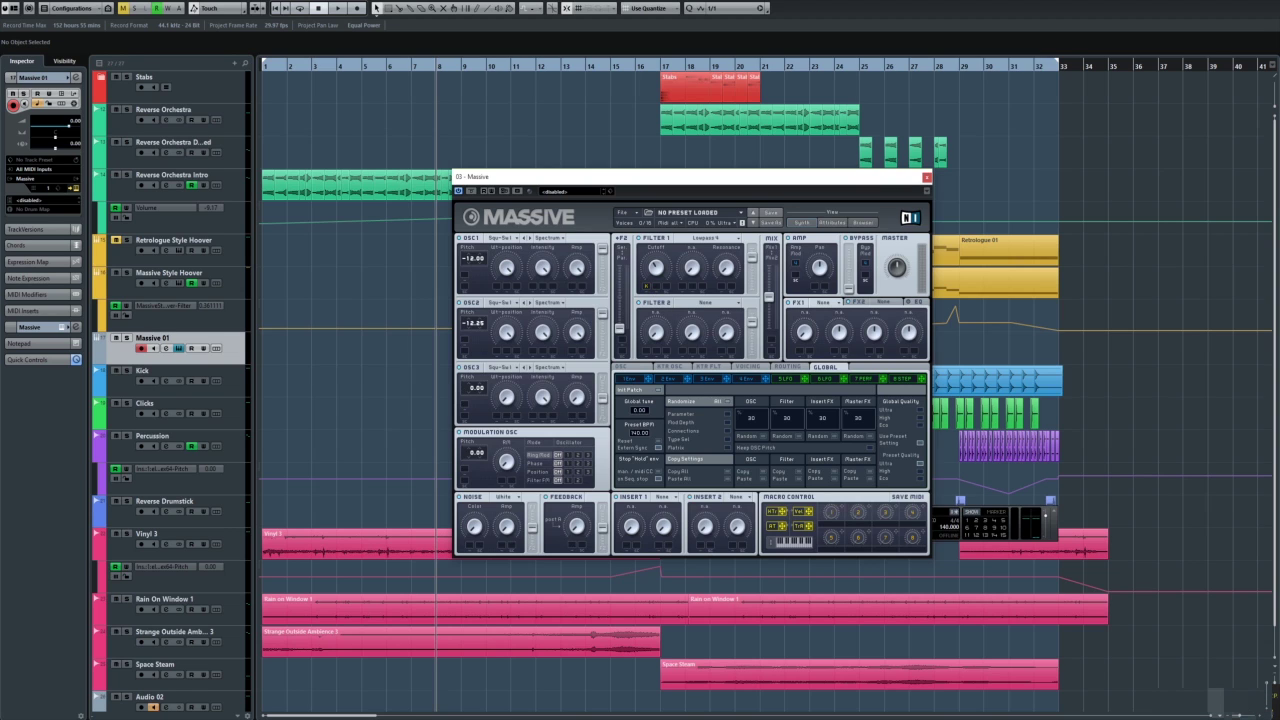
click(656, 266)
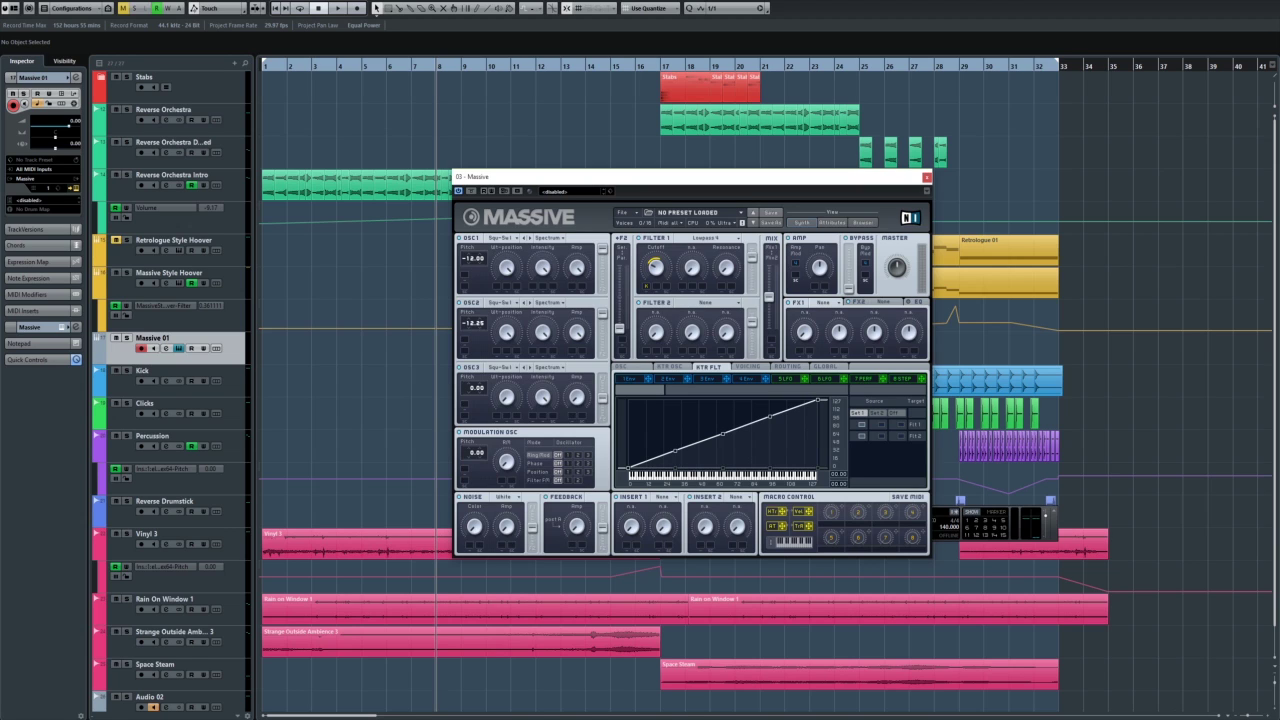
click(823, 301)
click(832, 362)
- Set oscillator 2's fine pitch to -0.25 and assign macro control 2 to the Filter 1 cutoff
click(747, 366)
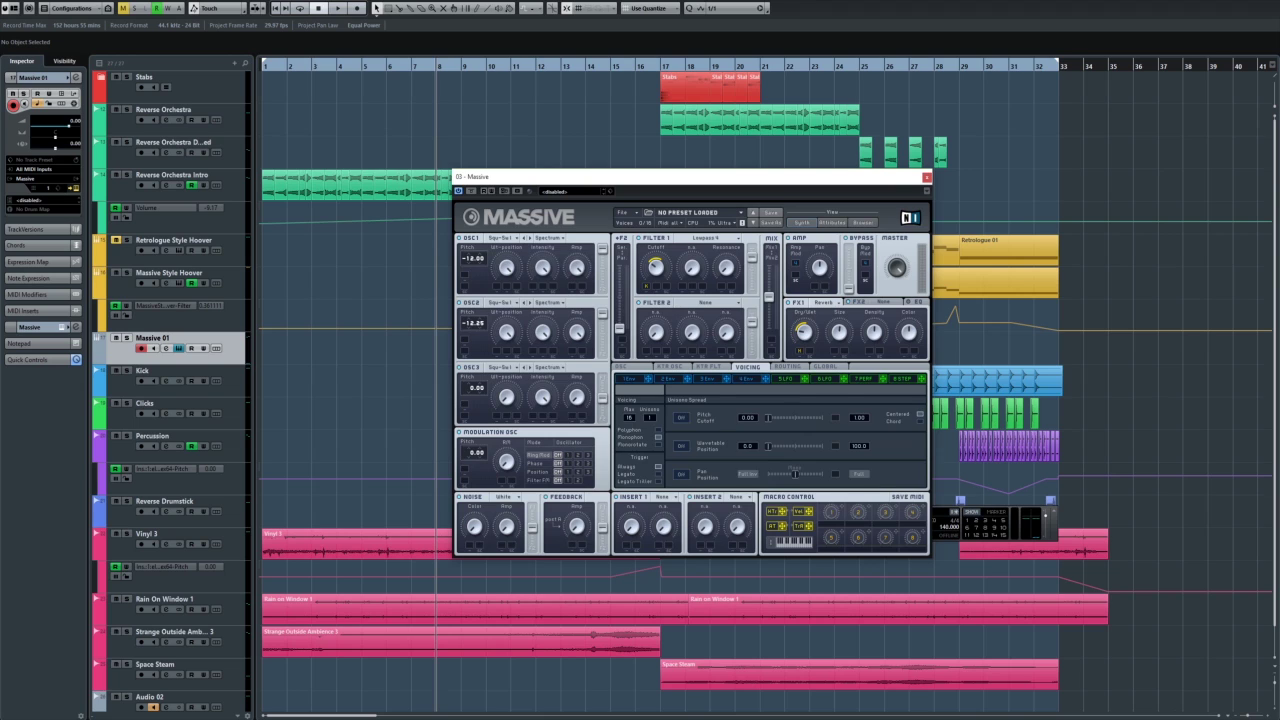
click(621, 366)
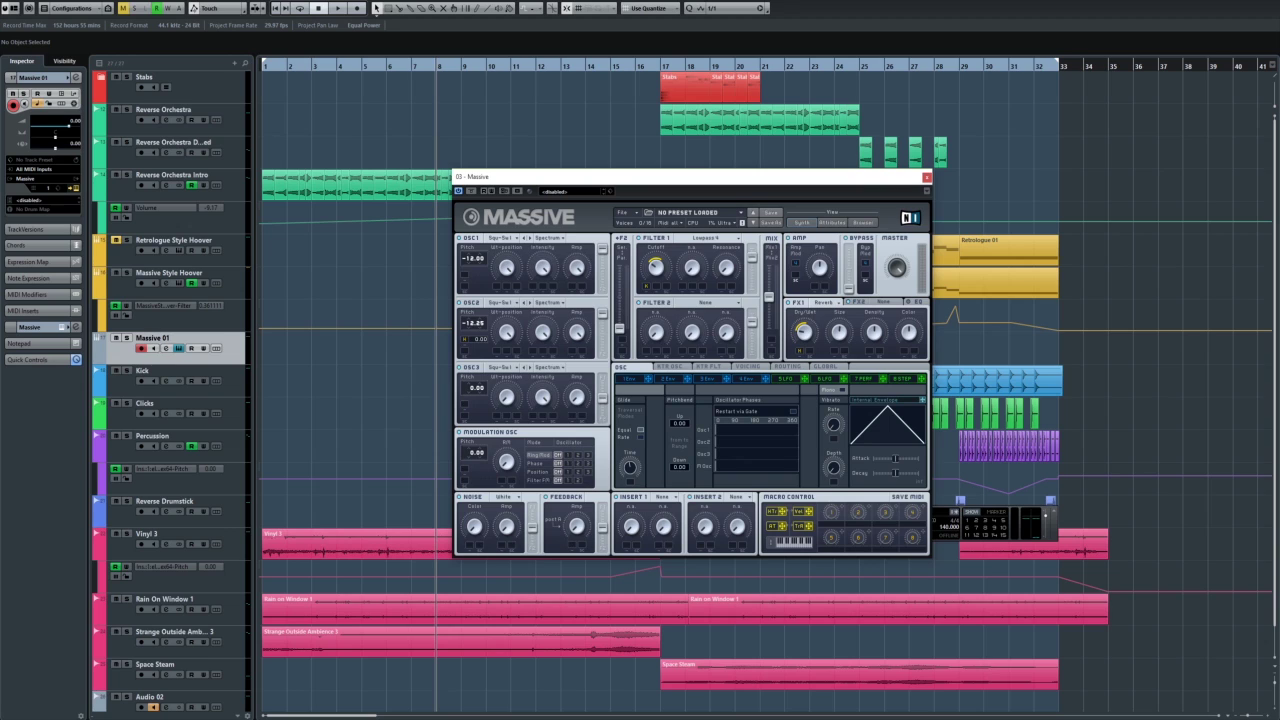
drag(480, 339, 480, 345)
drag(879, 515, 658, 289)
- Compare the new Massive patch with the settings of the Massive Style Hoover's instrument
drag(600, 176, 482, 352)
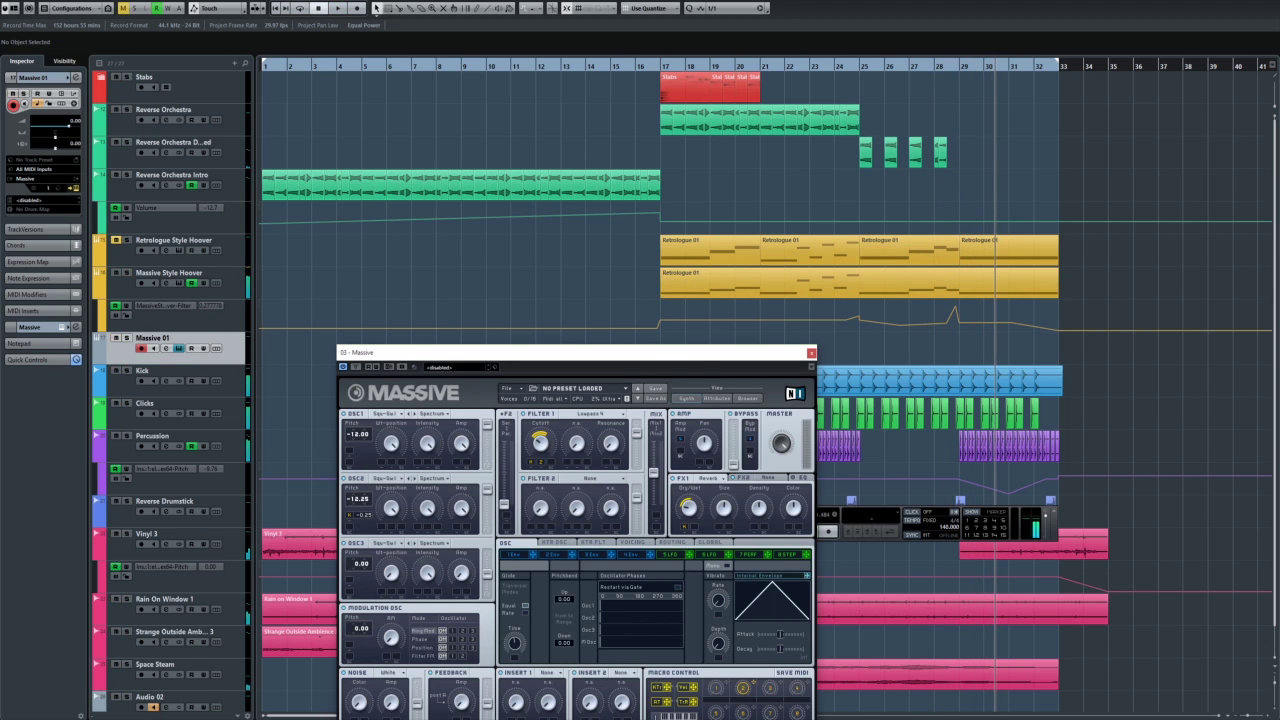
click(178, 283)
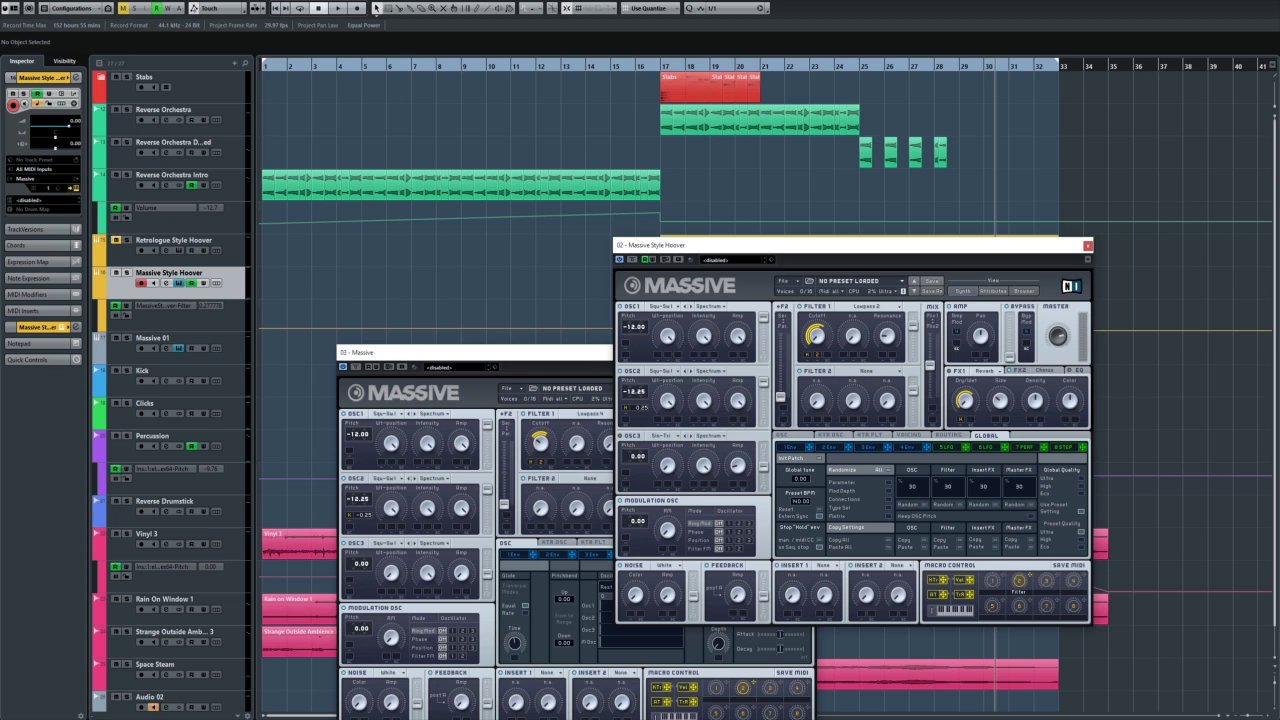
click(77, 188)
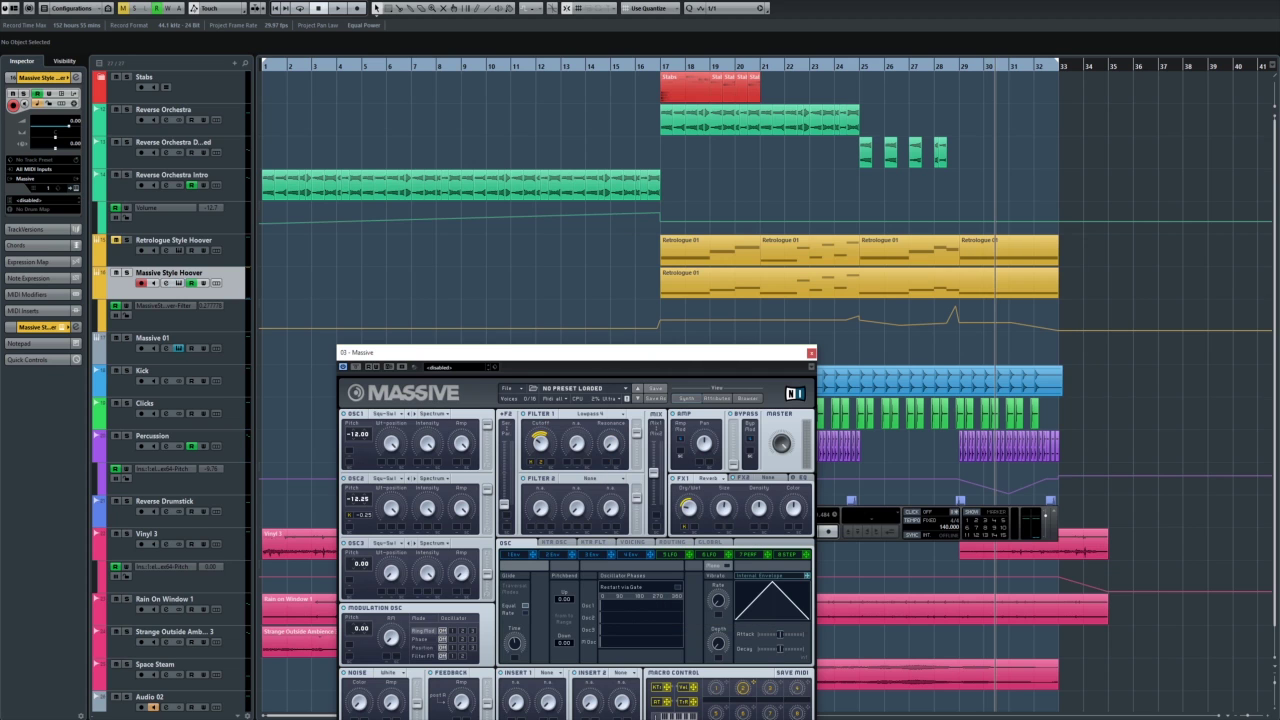
- Load the Chorus effect into FX2 of the new Massive
drag(560, 352, 516, 117)
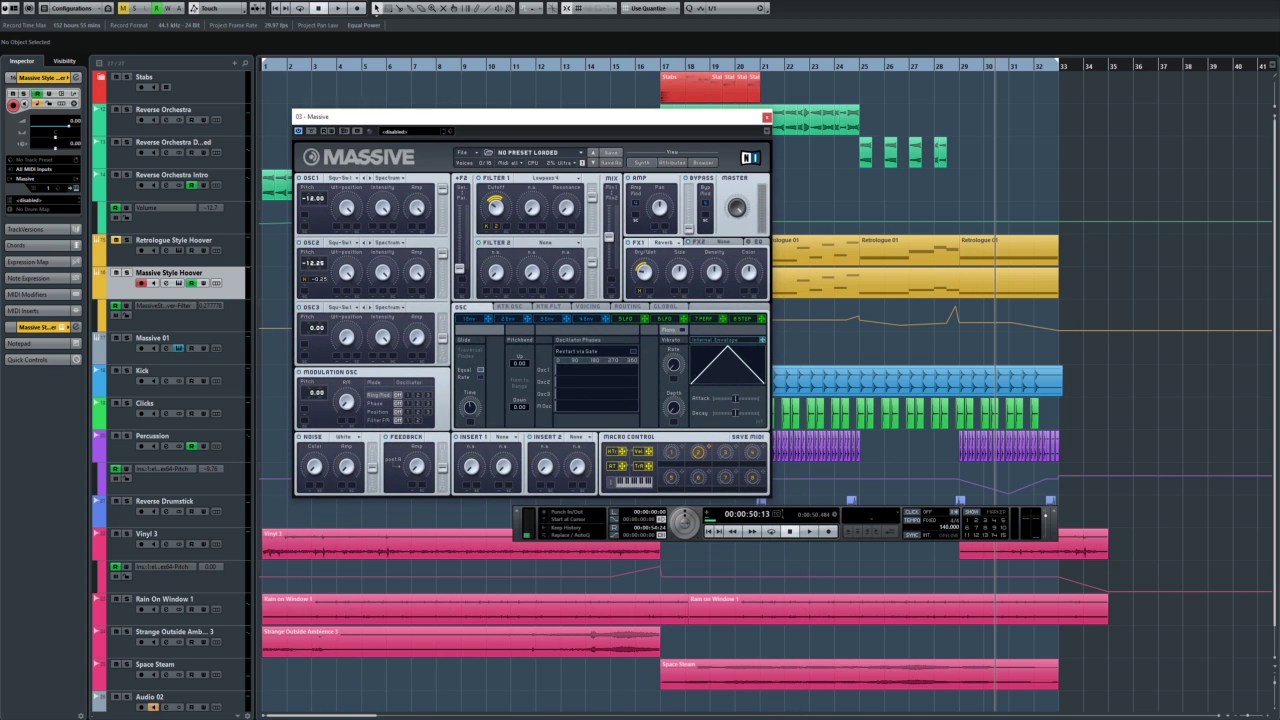
click(710, 242)
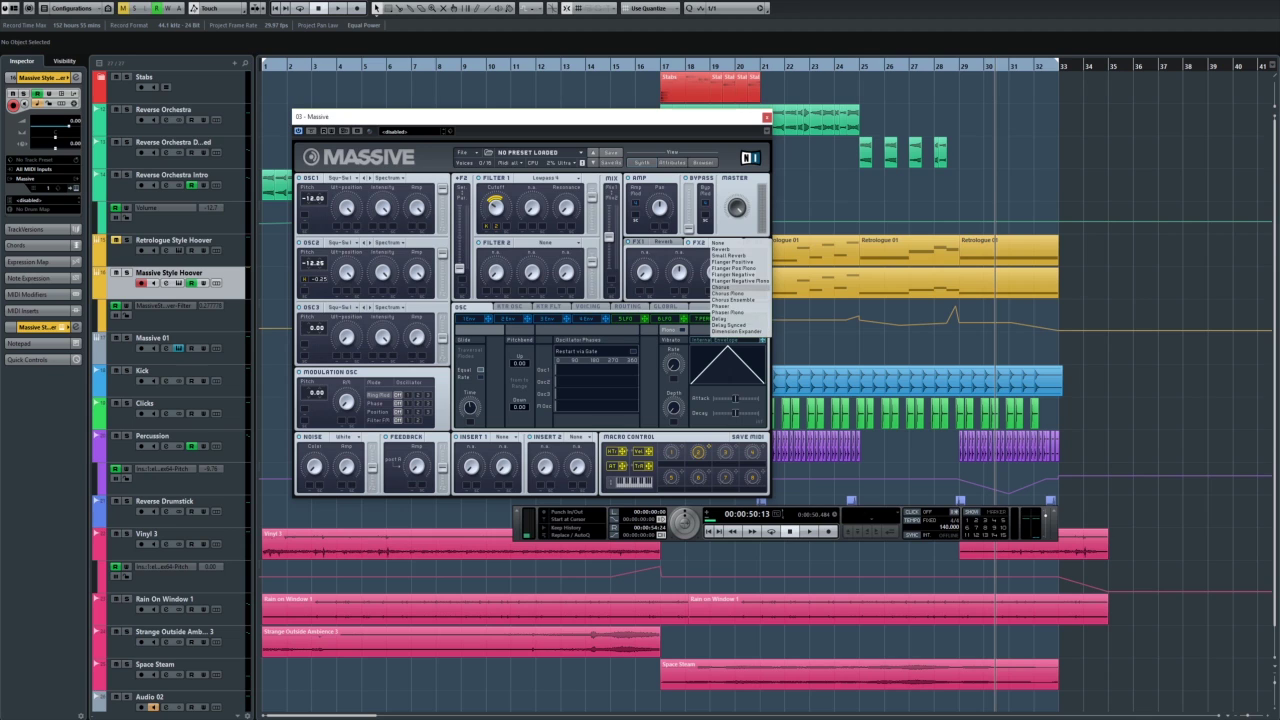
click(725, 287)
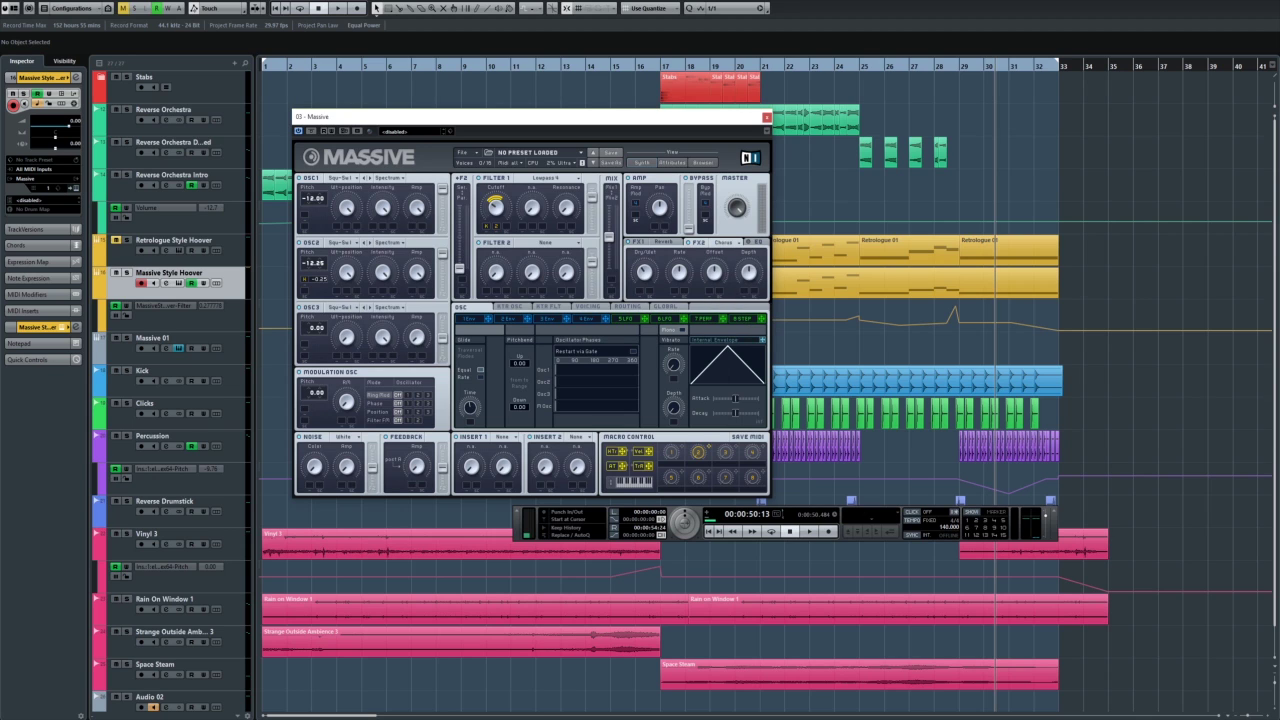
- Select the Massive 01 track to audition the new patch, and play the arrangement from bar 17
key(space)
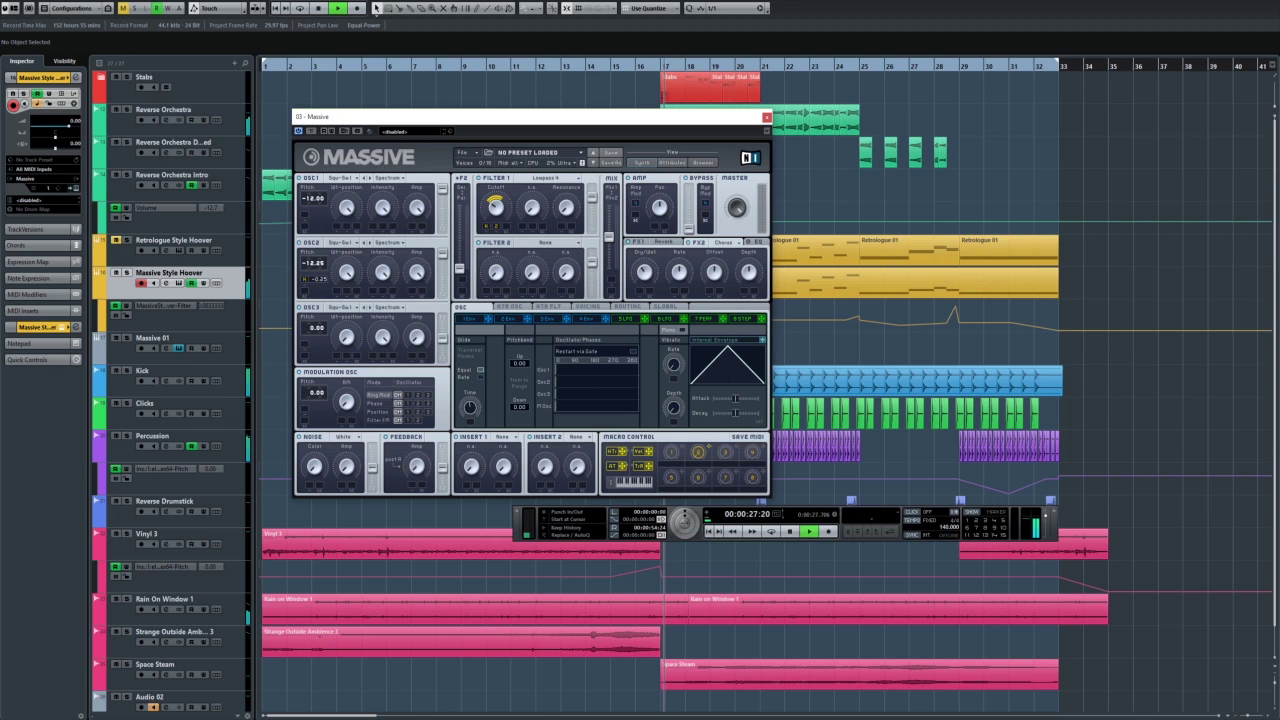
key(space)
click(152, 338)
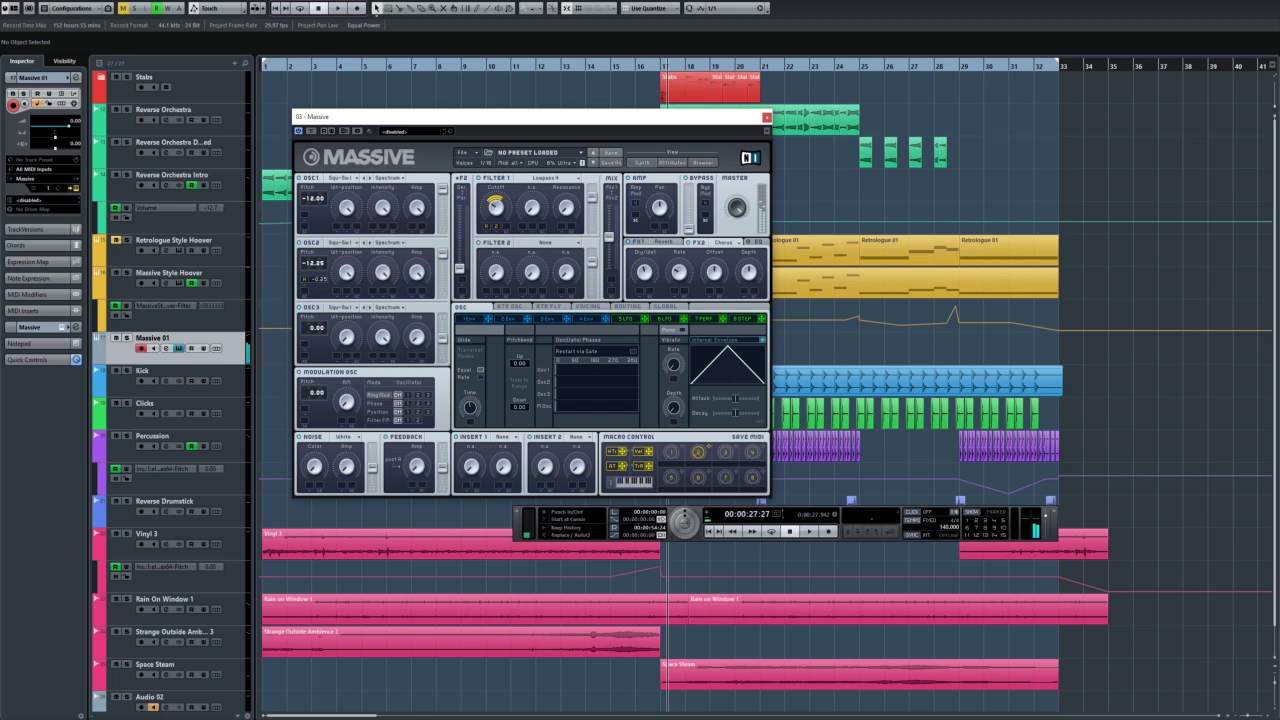
key(KP_0)
drag(420, 116, 756, 389)
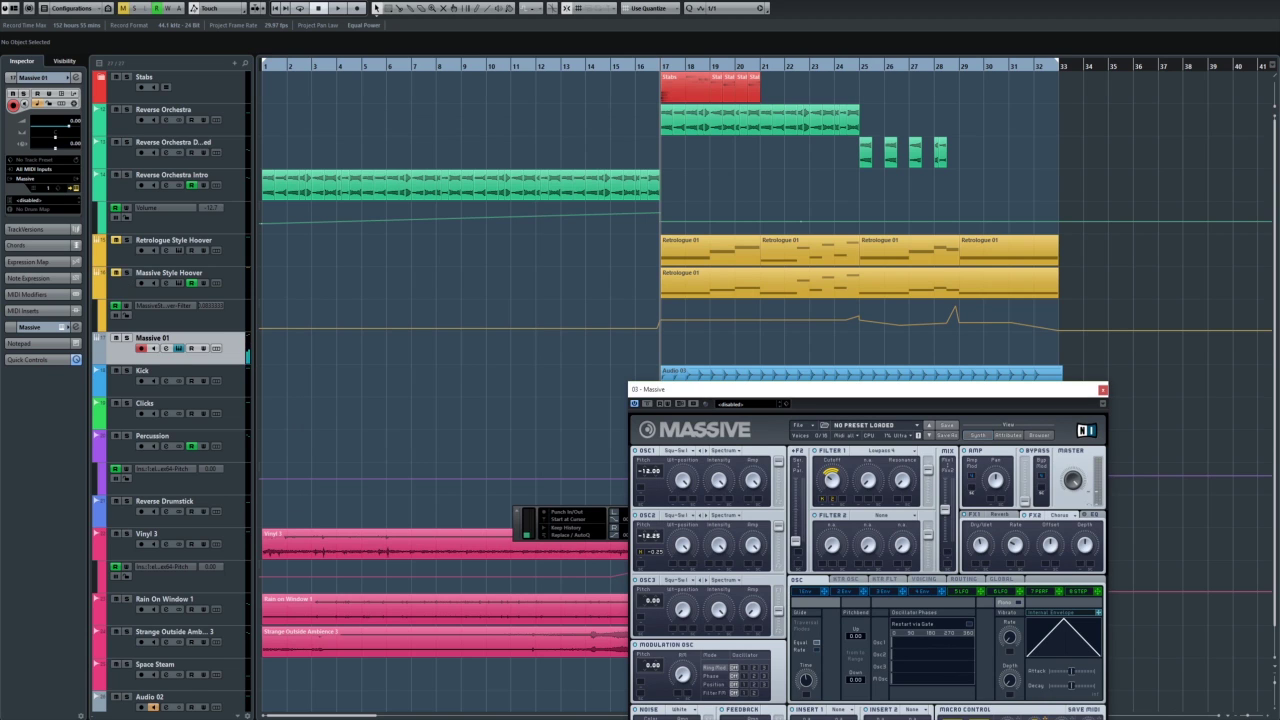
key(h)
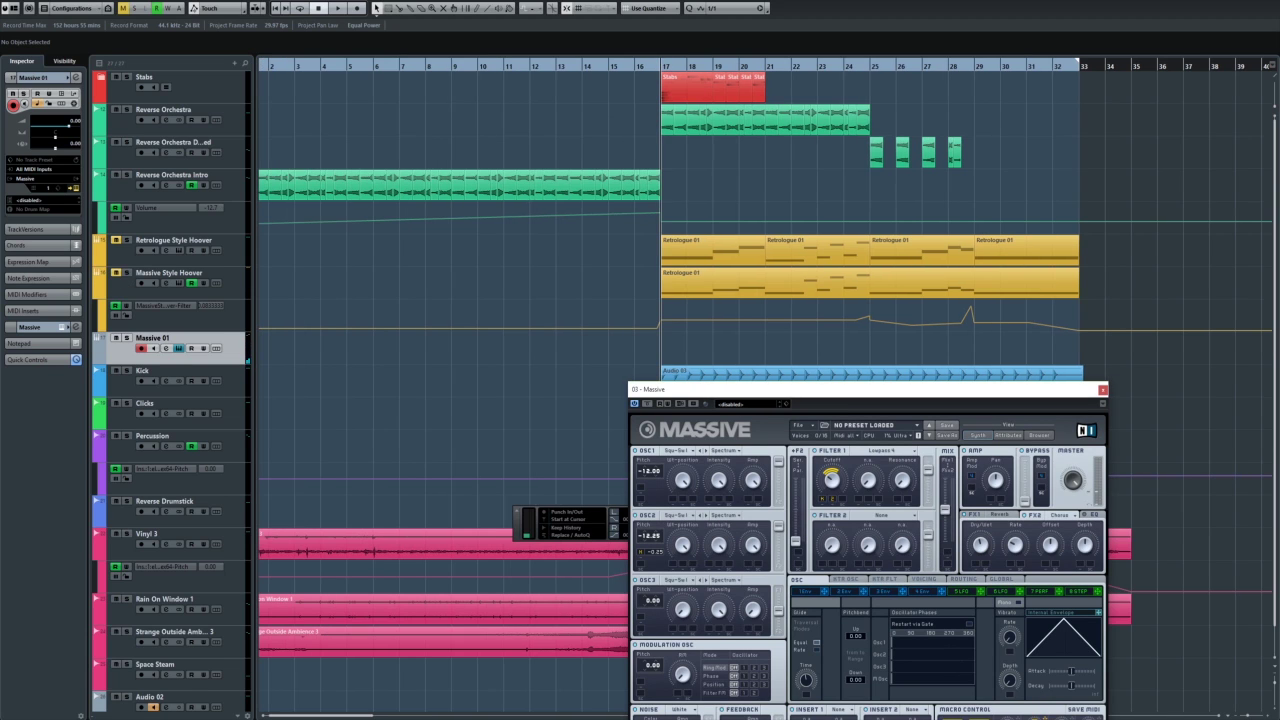
key(space)
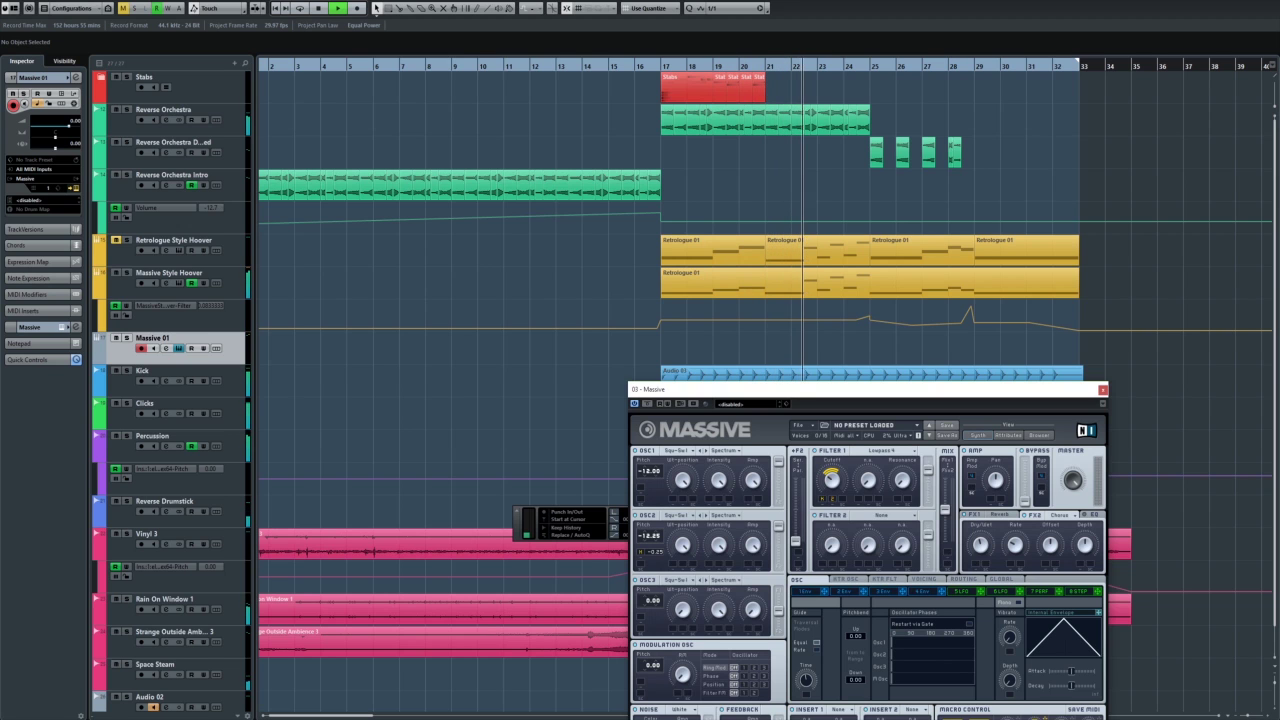
- Examine the notes of the Massive Style Hoover part in the Key Editor, close the open editors and stop playback
double_click(868, 284)
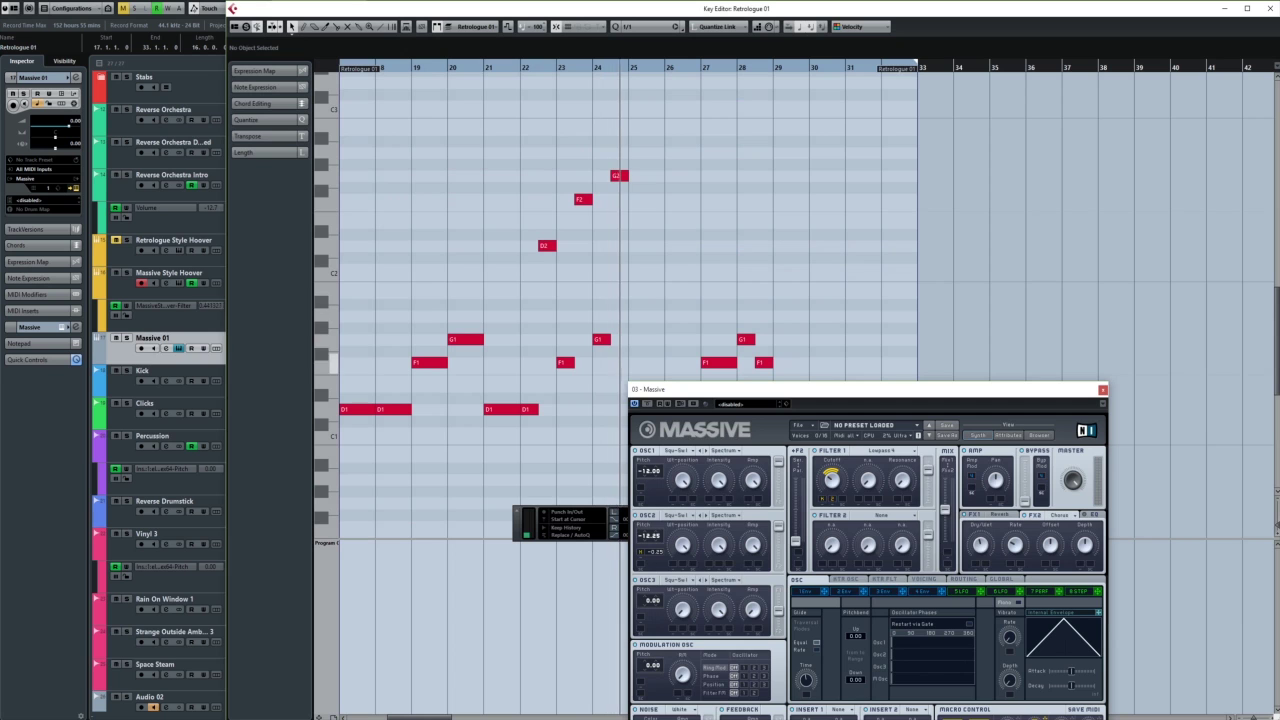
click(1103, 390)
click(1270, 8)
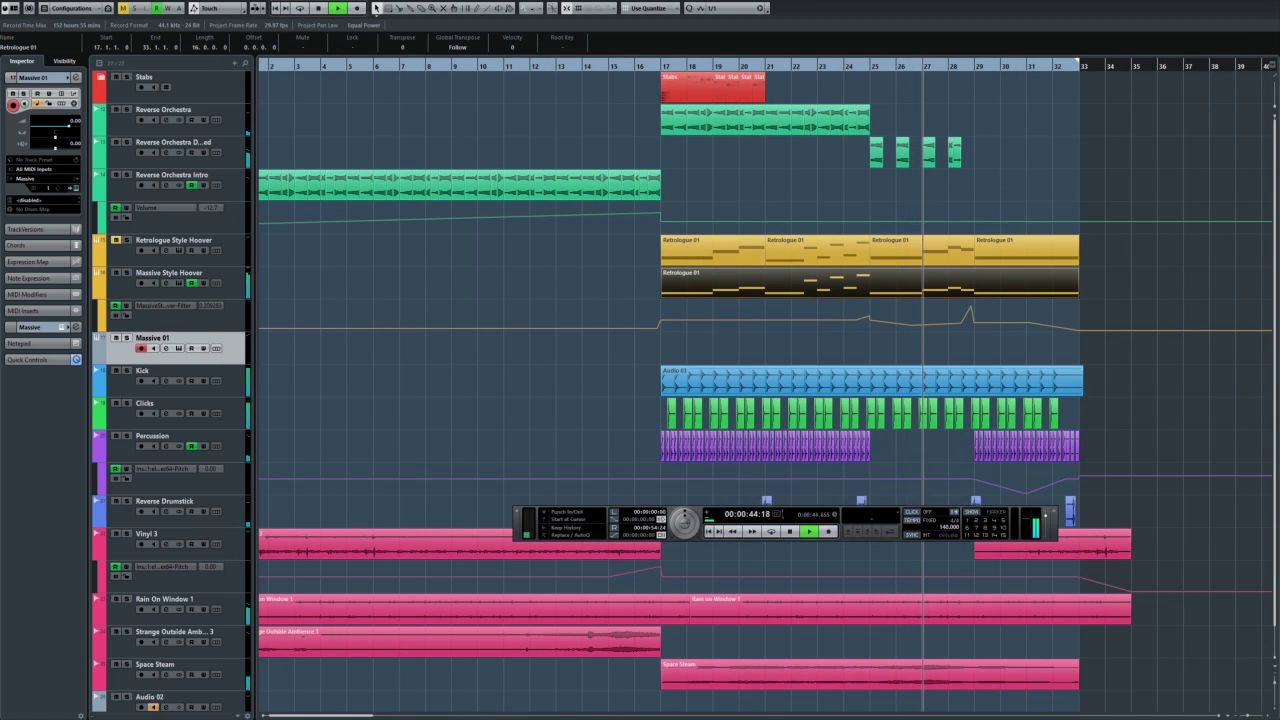
click(170, 283)
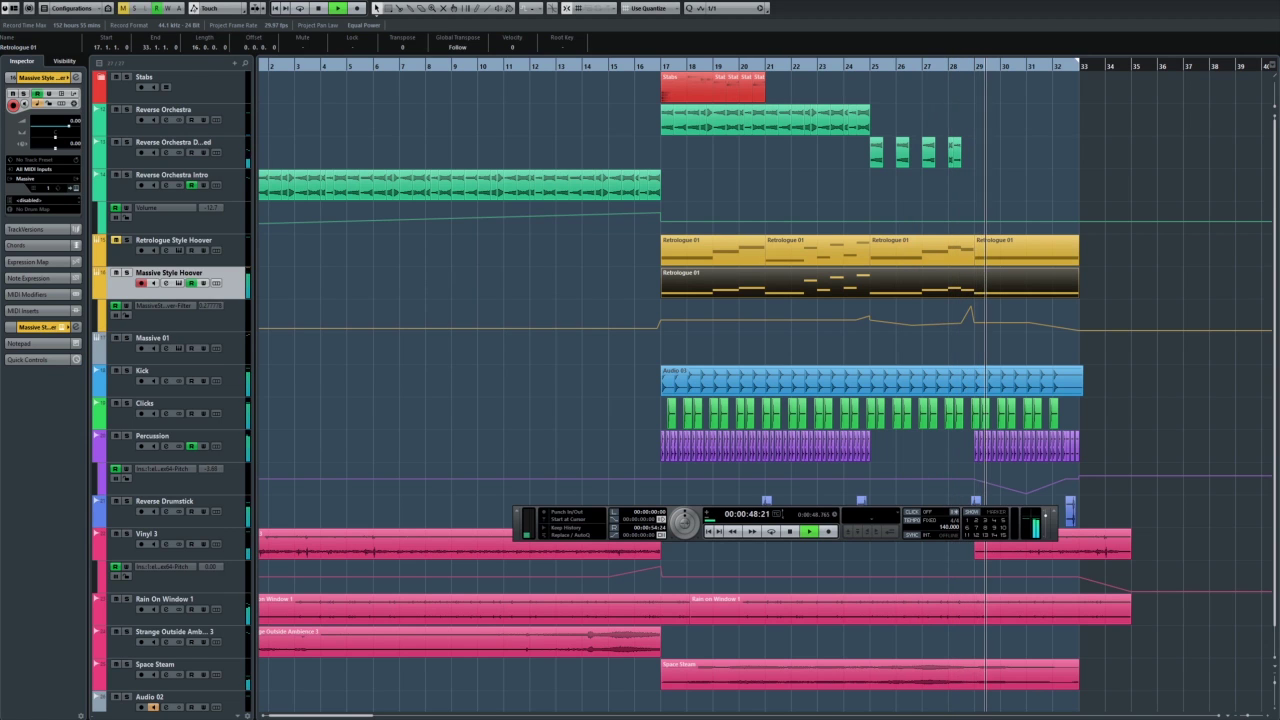
key(space)
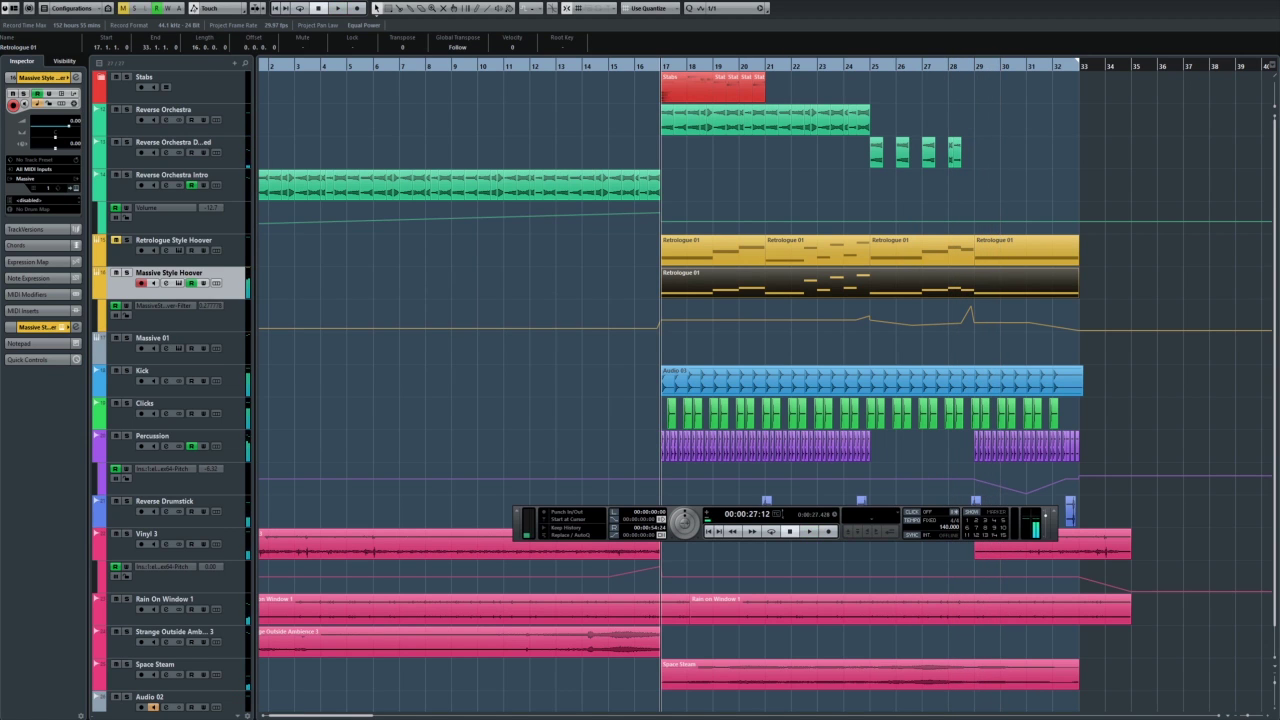
- Audition the Retrologue instrument of Retrologue Style Hoover with Massive Style Hoover muted, and close its window
click(175, 250)
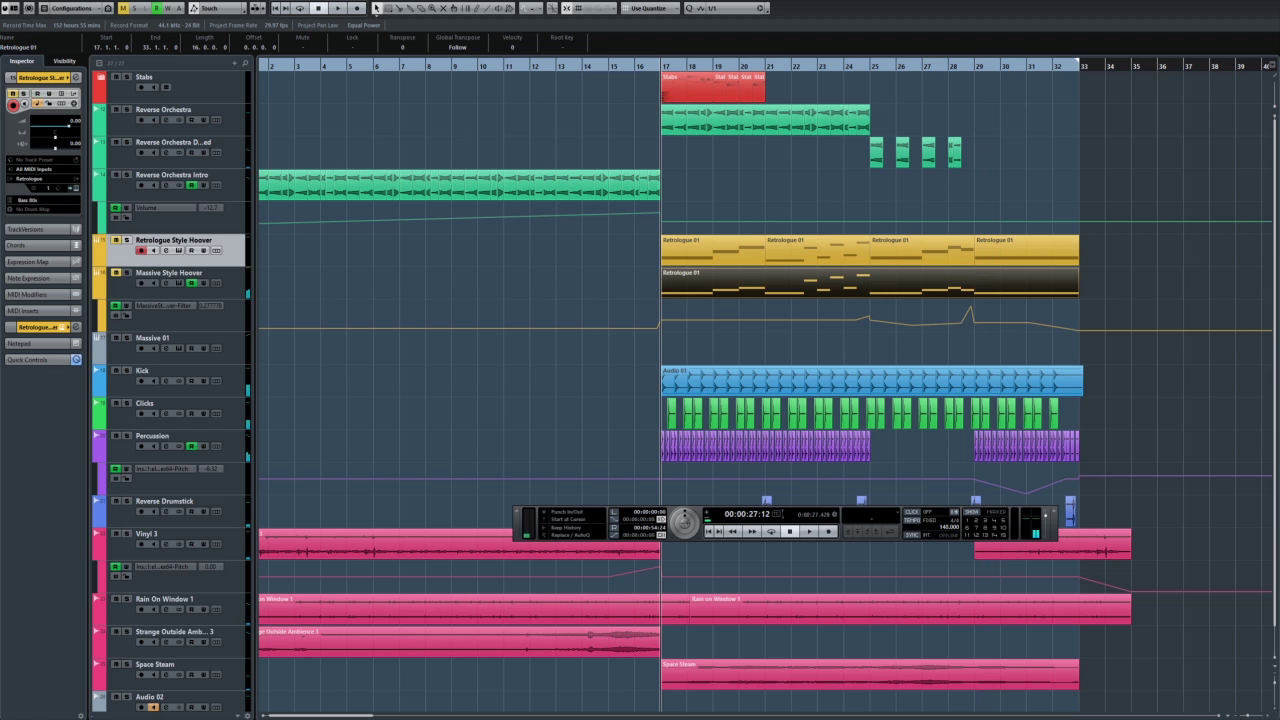
click(178, 251)
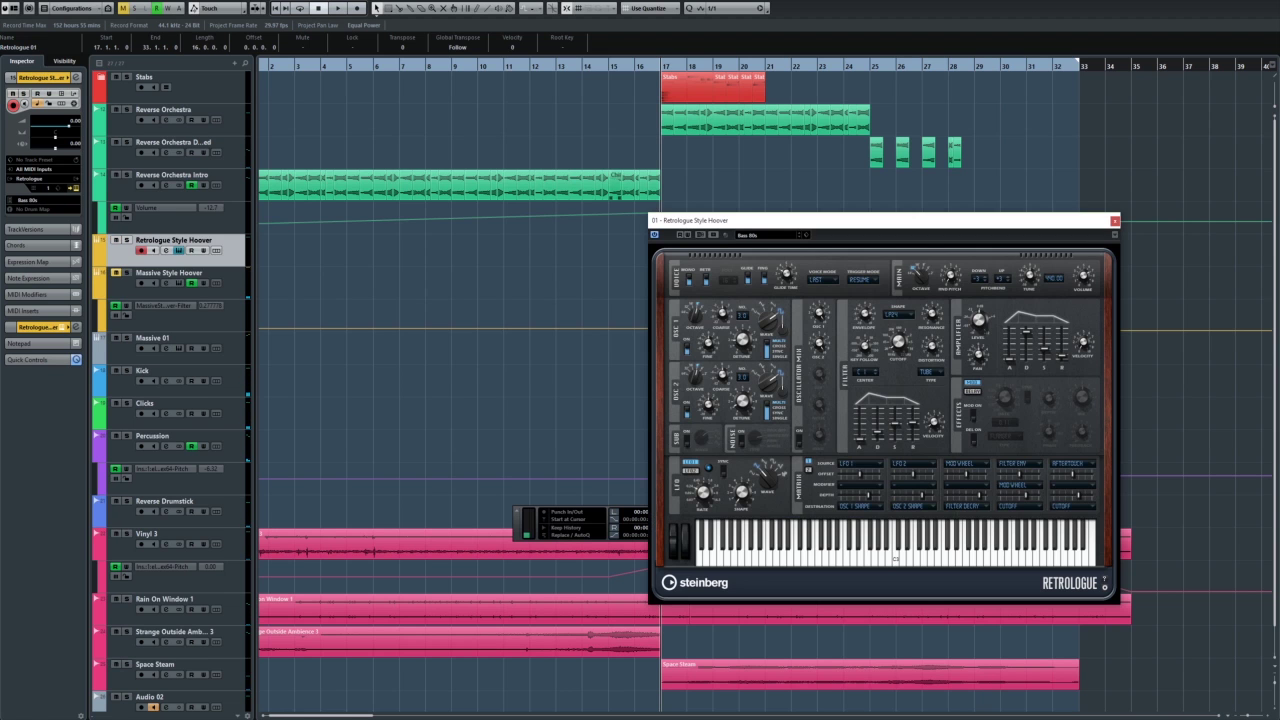
drag(800, 214, 334, 130)
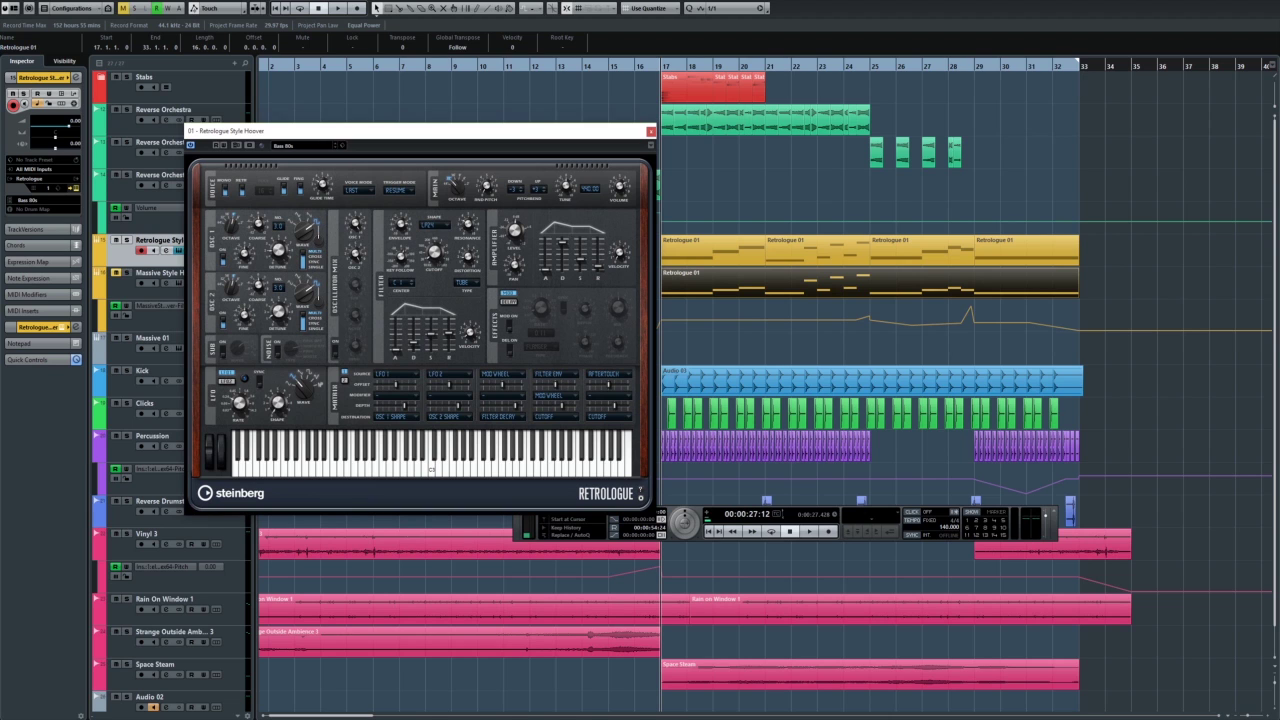
key(space)
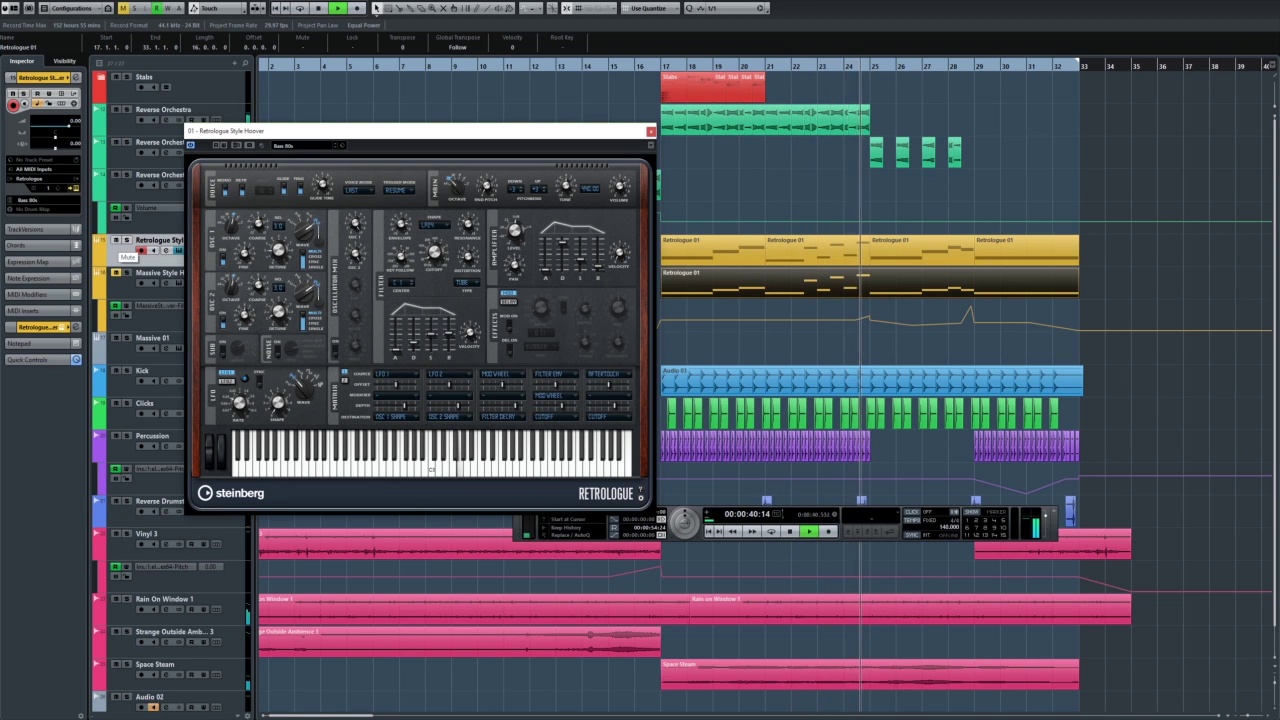
drag(300, 131, 716, 298)
key(space)
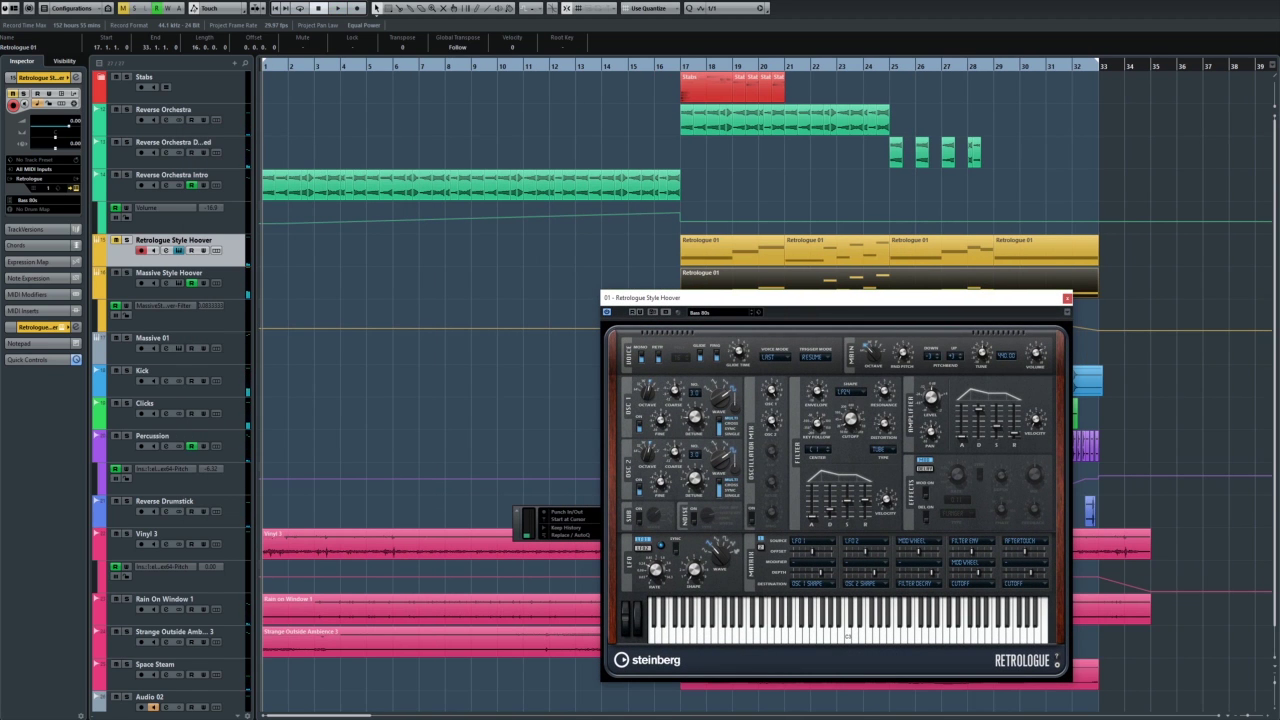
key(shift+h)
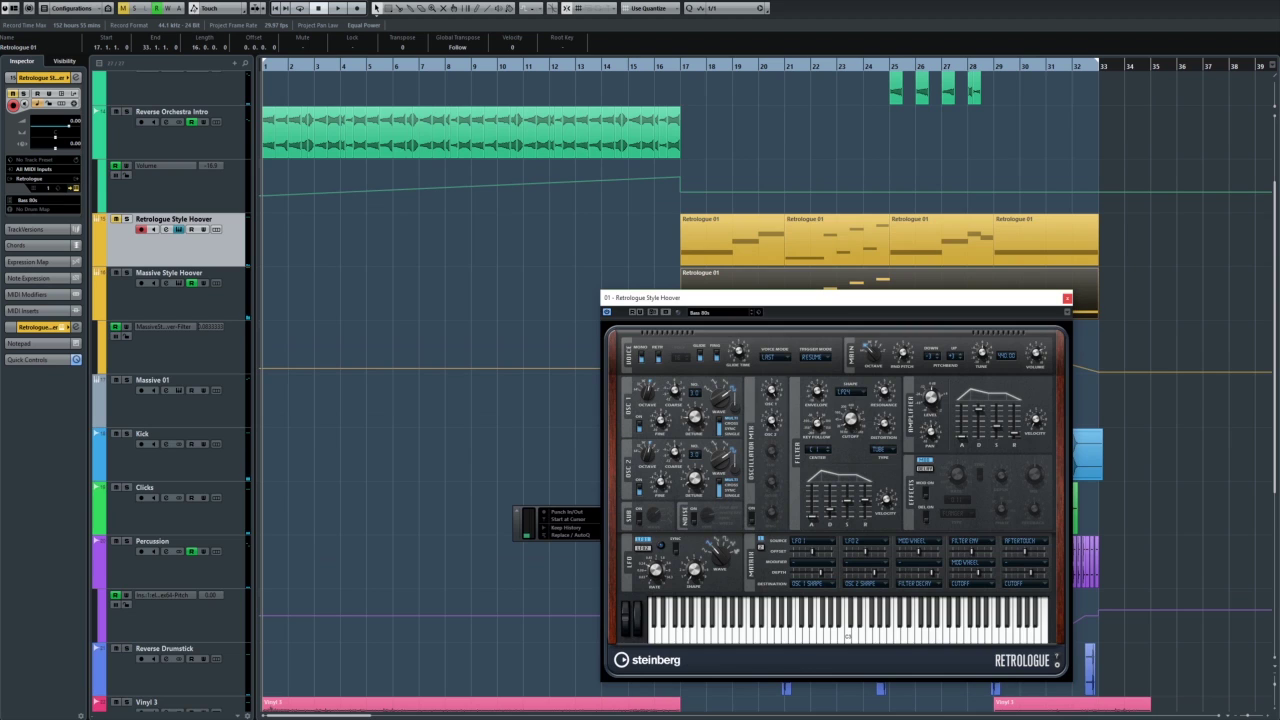
key(Escape)
- Solo the Vinyl 3, Rain On Window 1, Strange Outside Ambience 3 and Space Steam tracks and play them from the start
scroll(680, 390, down, 5)
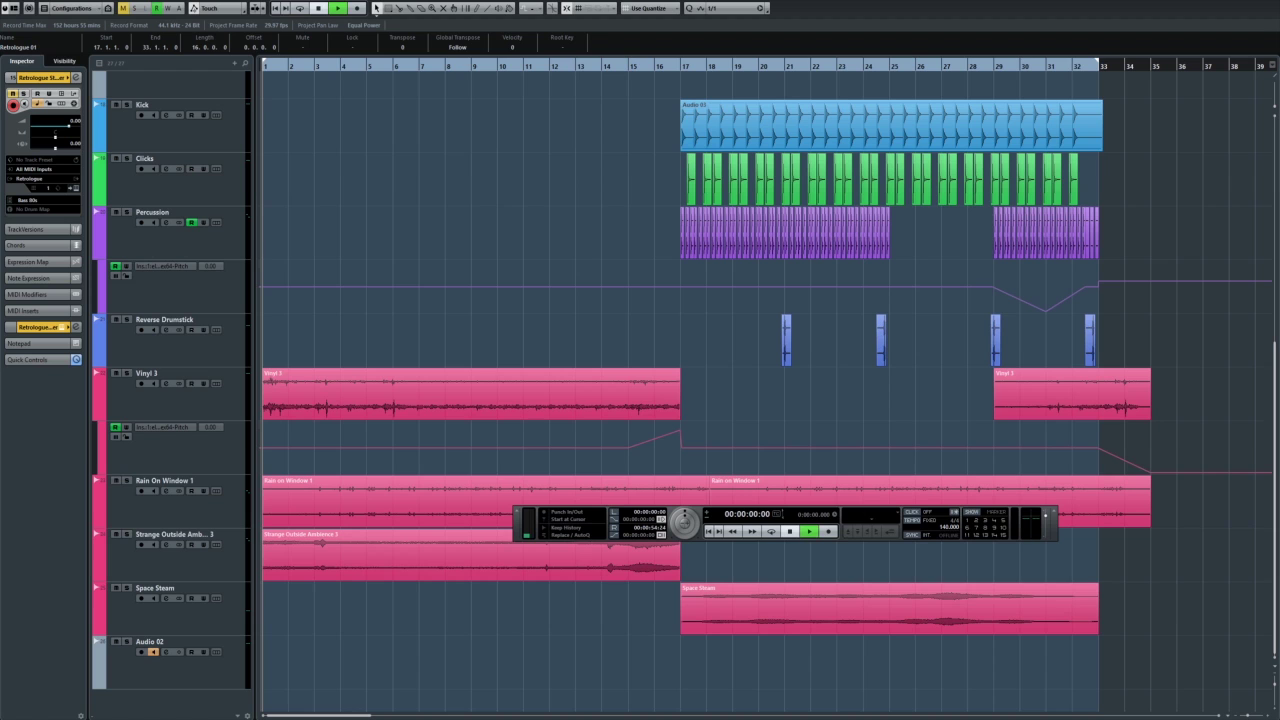
key(space)
click(170, 500)
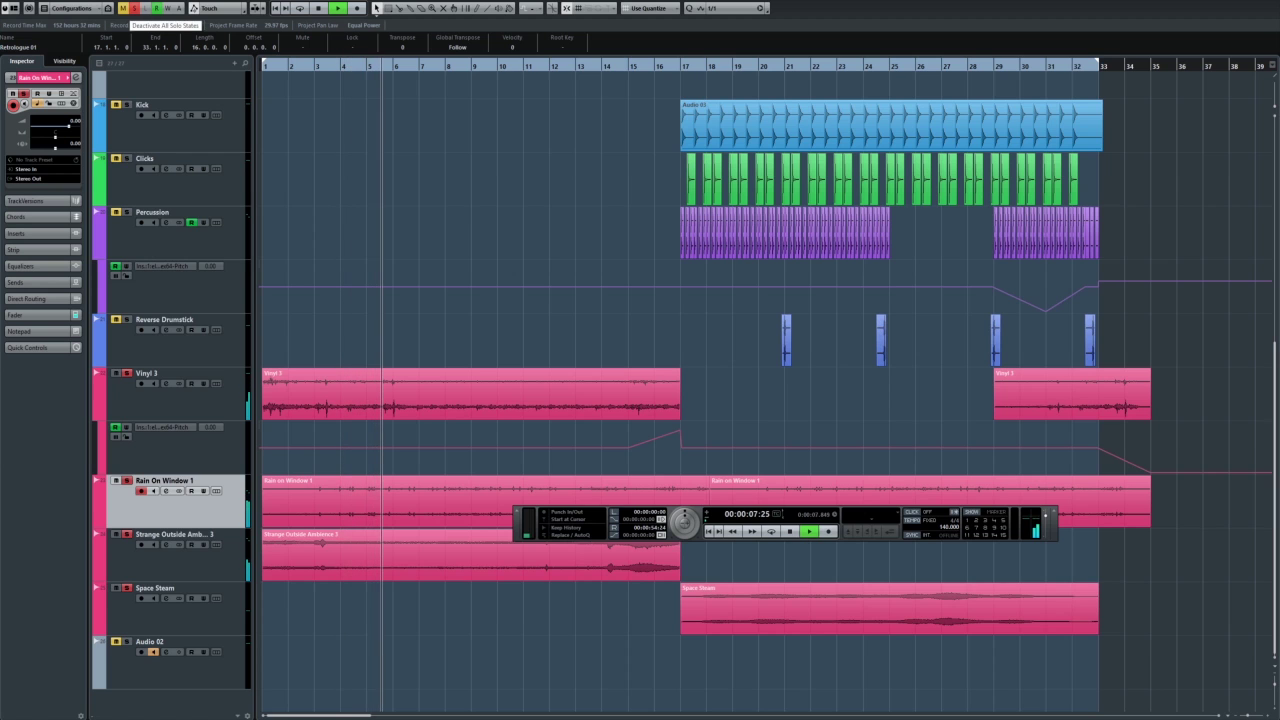
key(g)
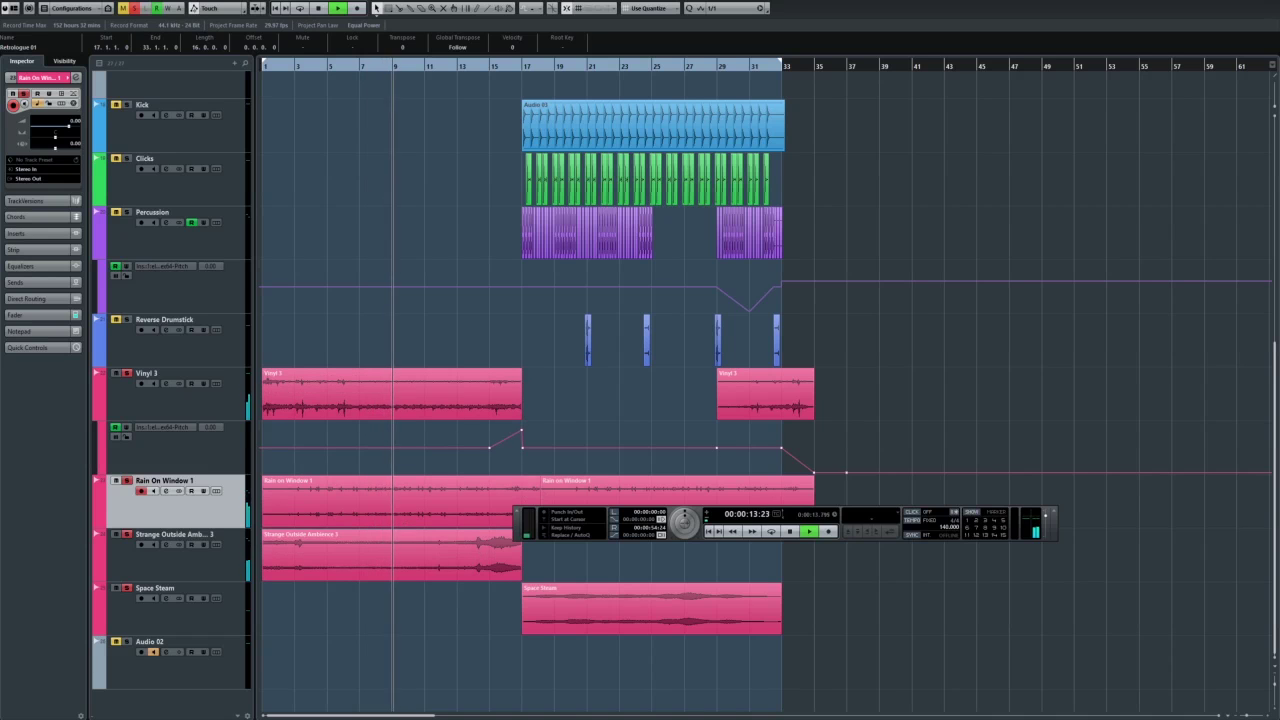
- Inspect the waveform of the first Vinyl 3 event in the Sample Editor and close the editor
click(390, 395)
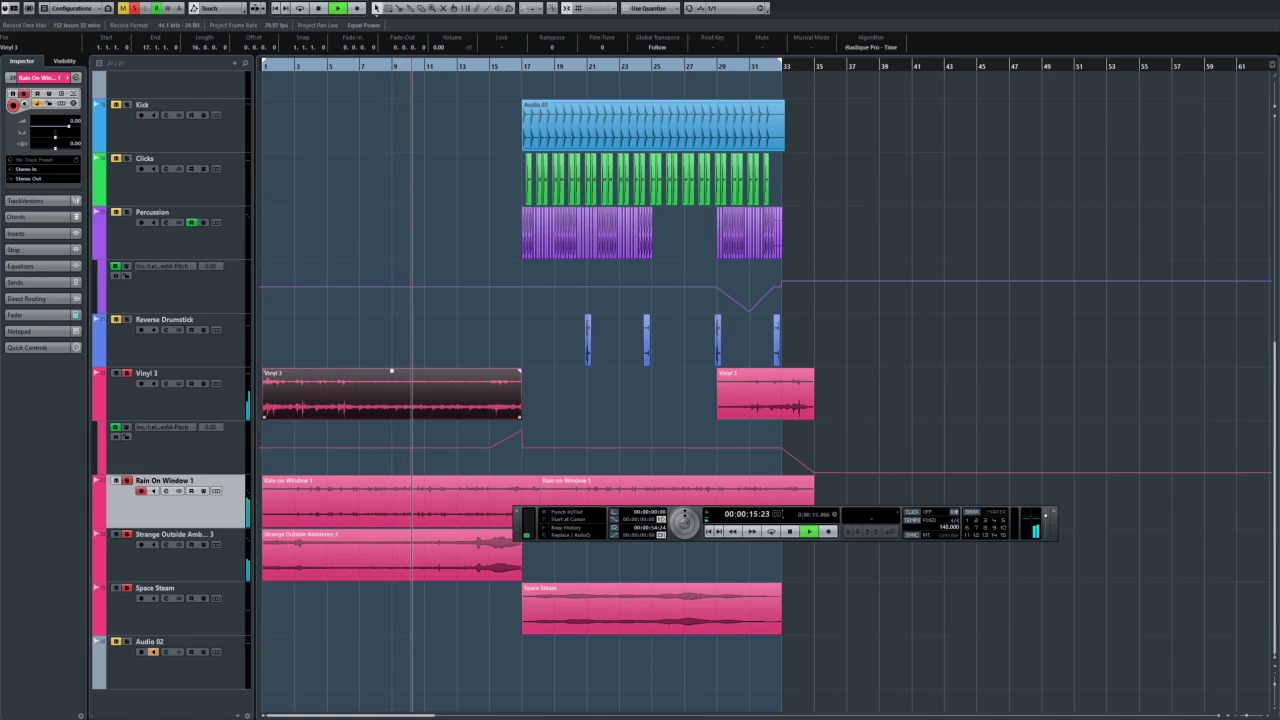
key(ctrl+e)
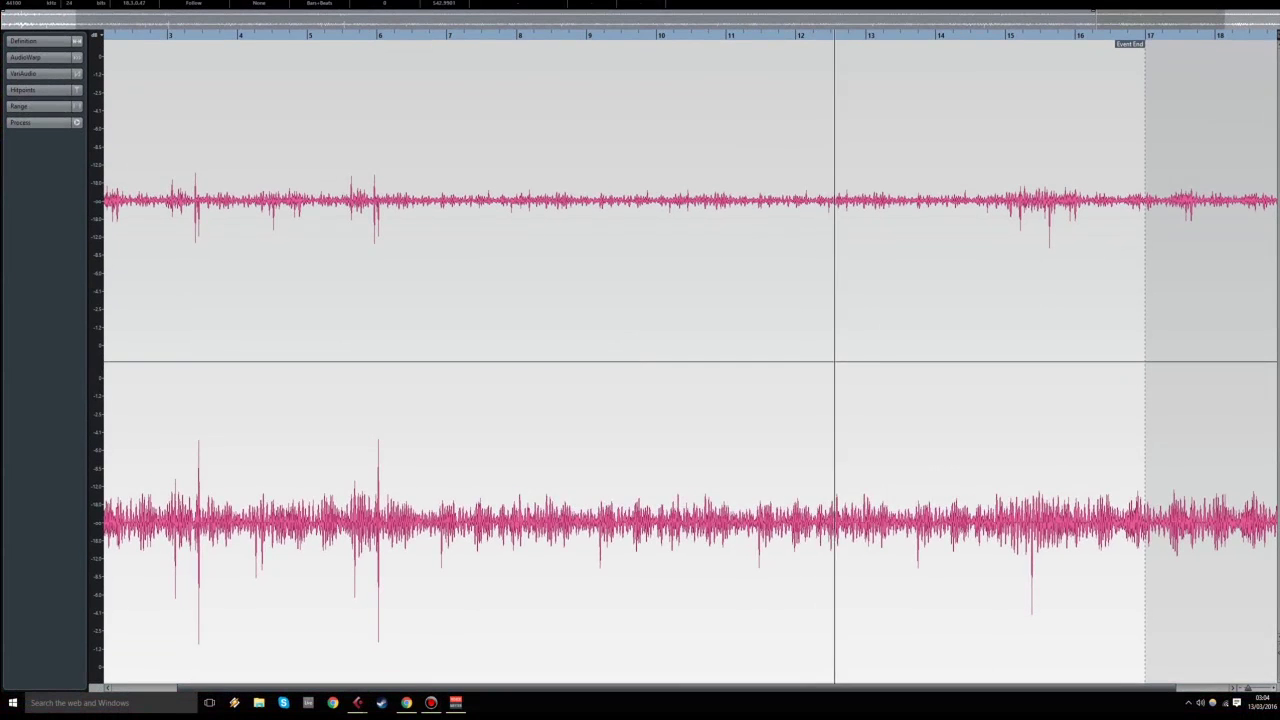
key(ctrl+e)
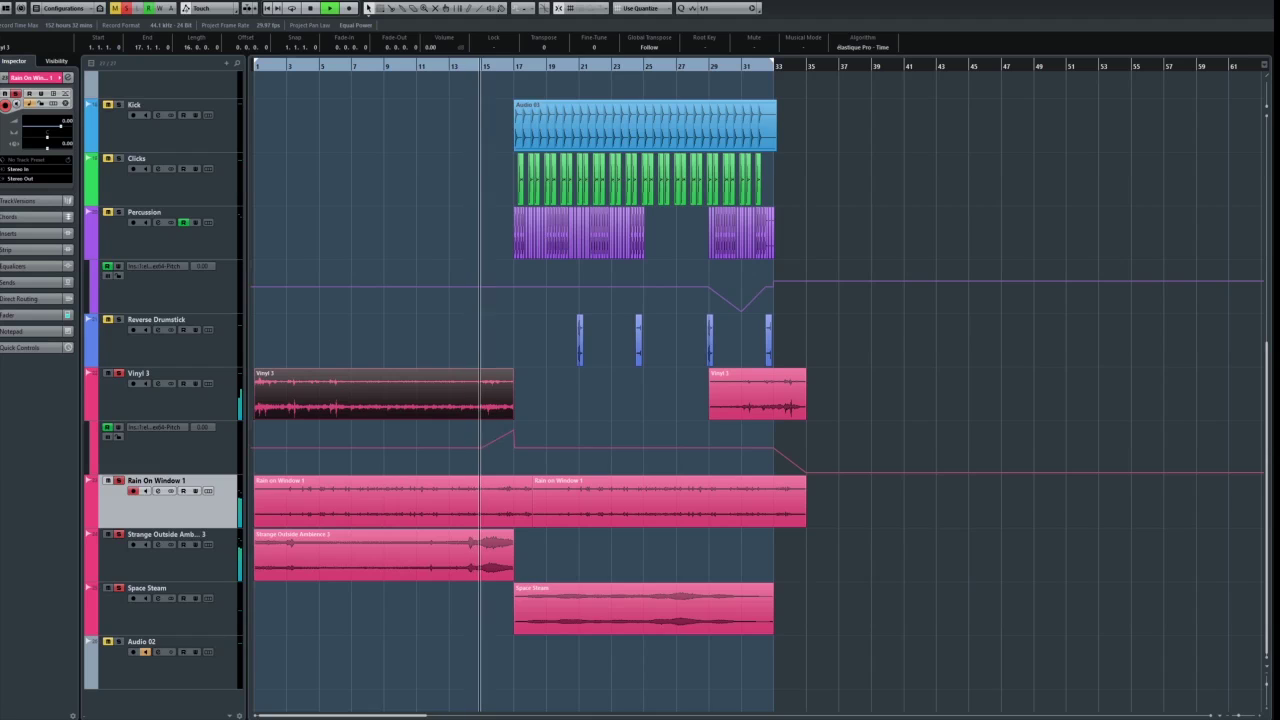
- Play the transition into bar 17 with all solos deactivated, and solo Space Steam to hear it alone
scroll(760, 390, up, 2)
key(F2)
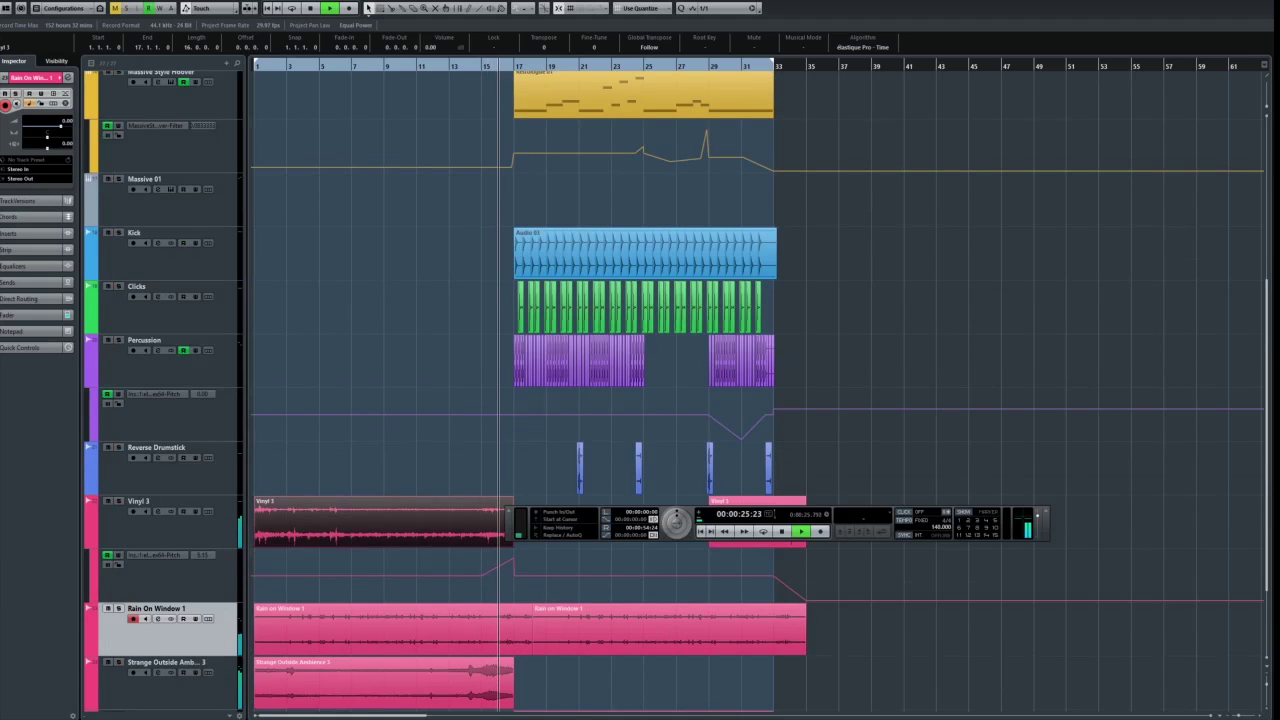
scroll(760, 390, down, 2)
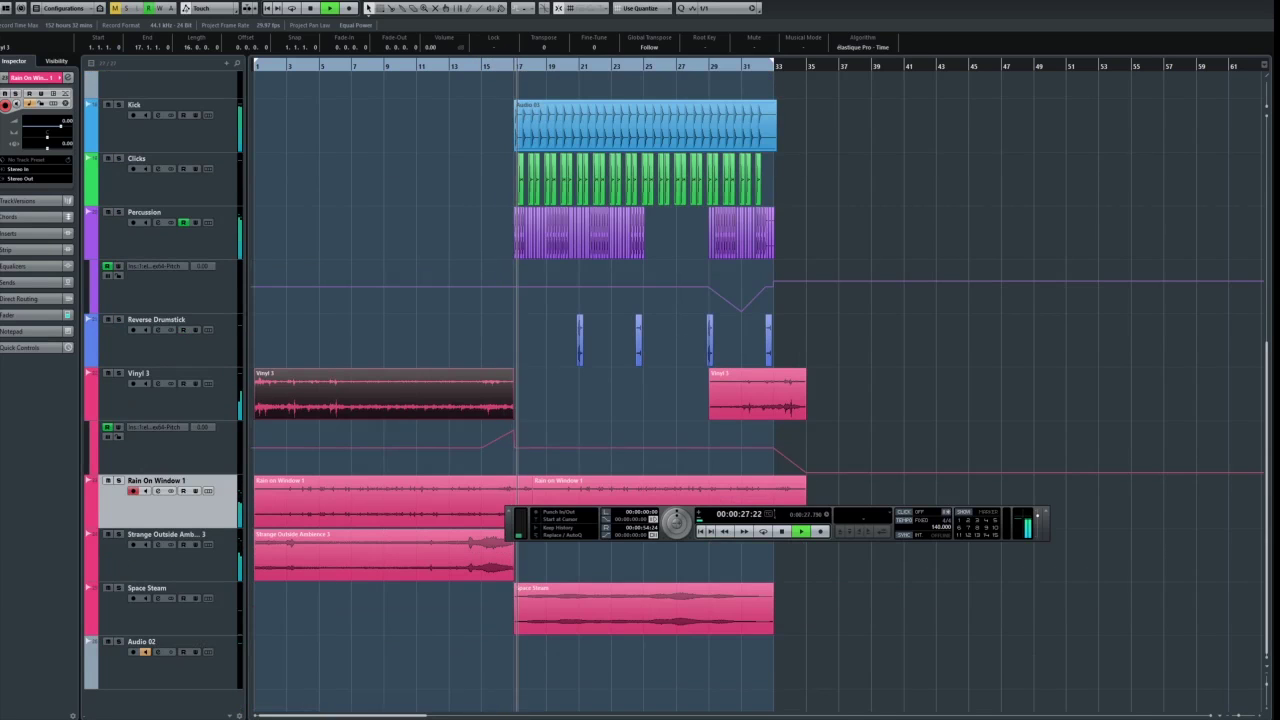
click(150, 605)
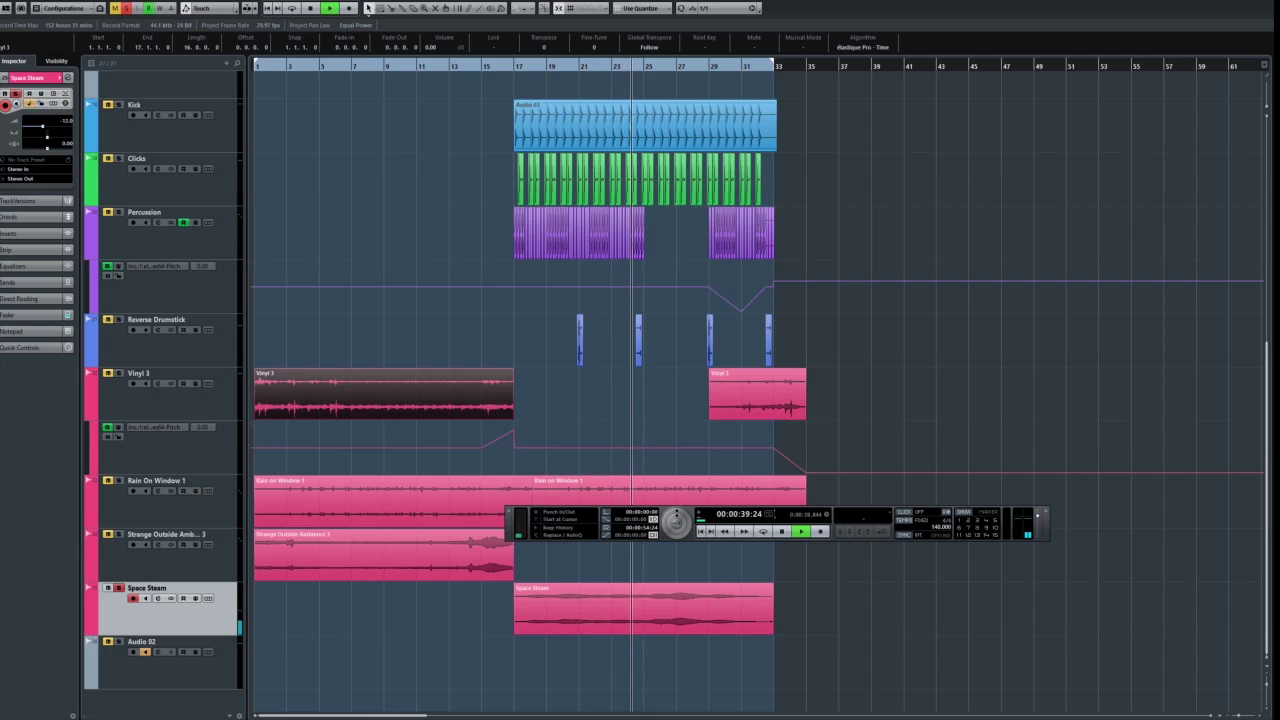
- Clear the solo, review Massive Style Hoover's filter automation lane and open the track's Massive instrument during playback
scroll(760, 380, up, 8)
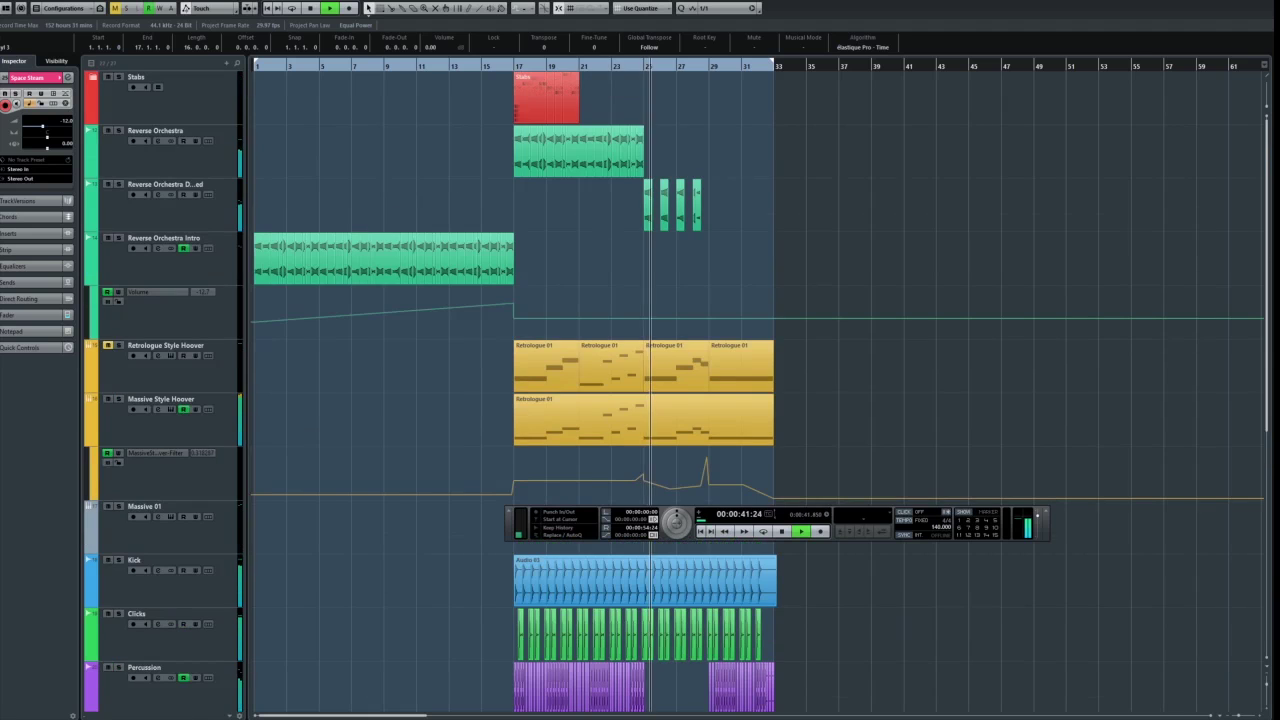
click(170, 480)
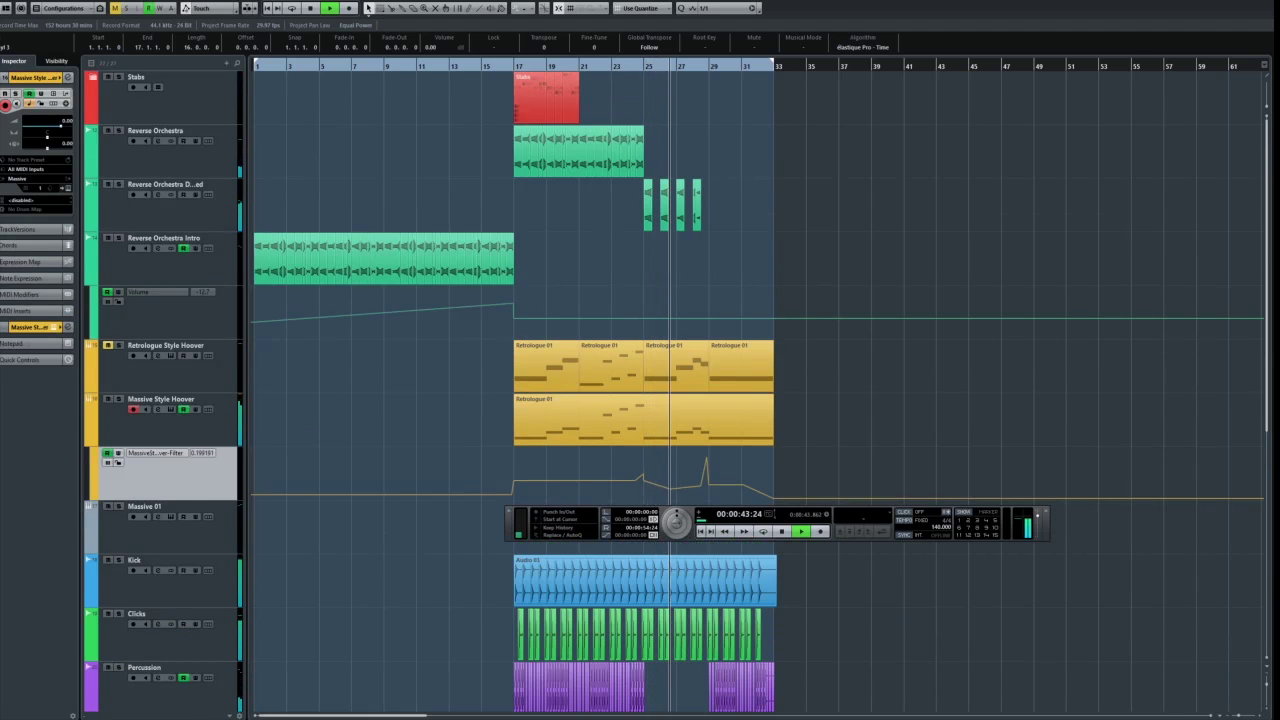
click(170, 409)
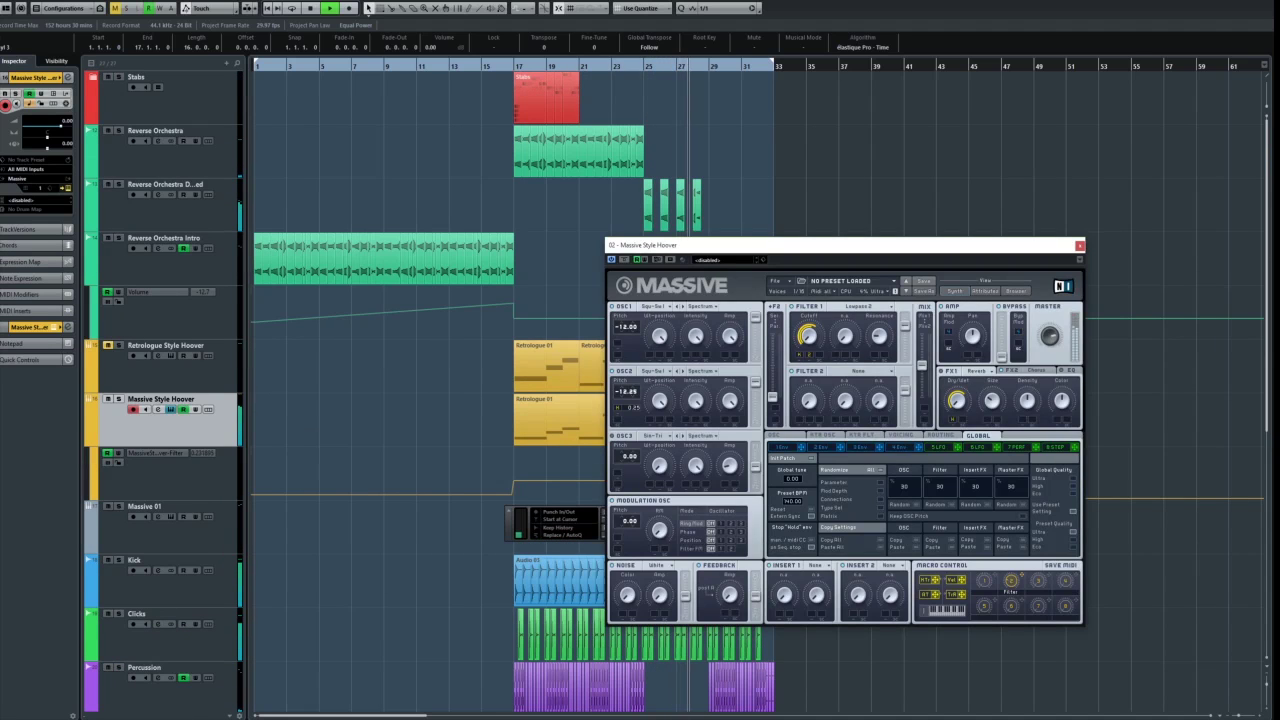
drag(700, 245, 494, 219)
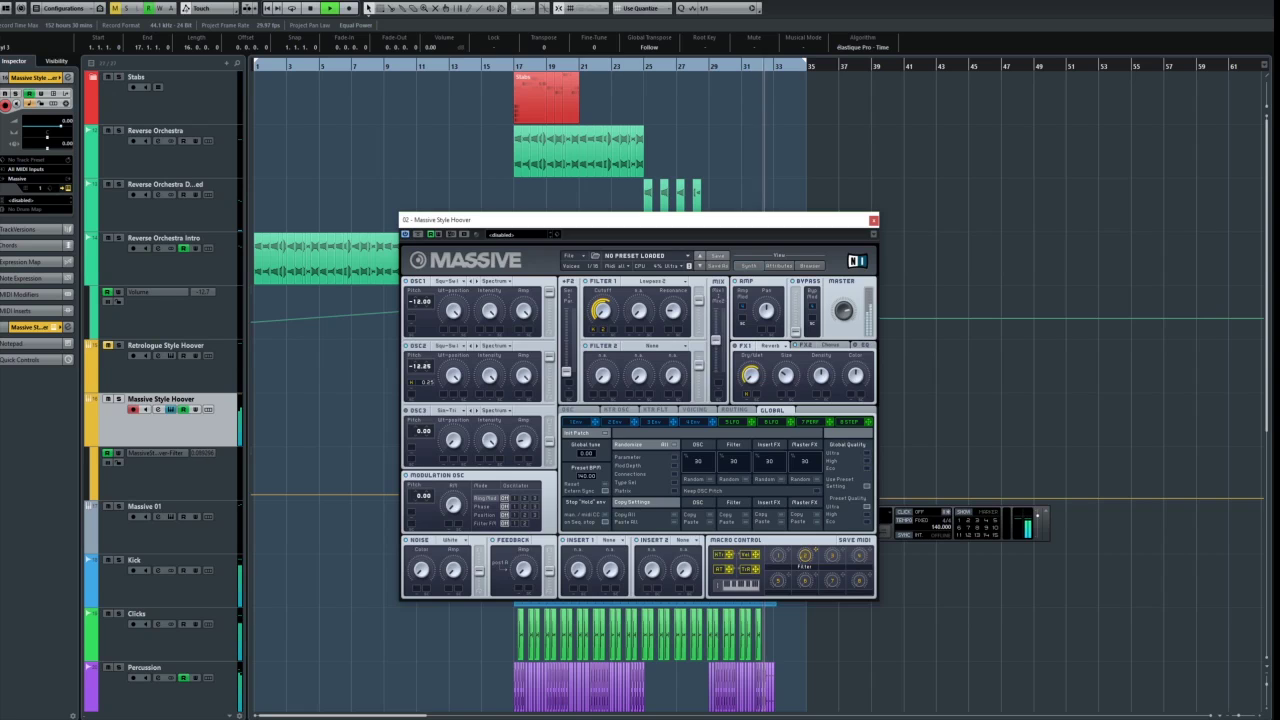
drag(600, 219, 1070, 197)
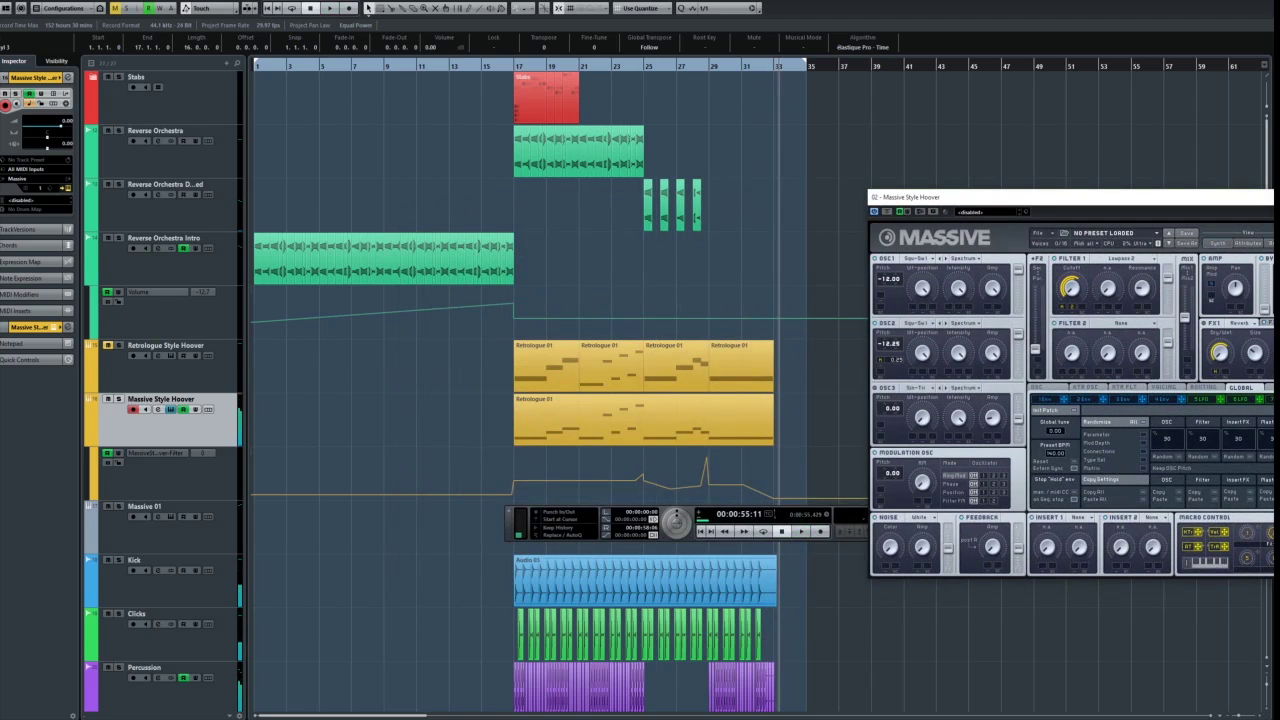
drag(1070, 197, 792, 120)
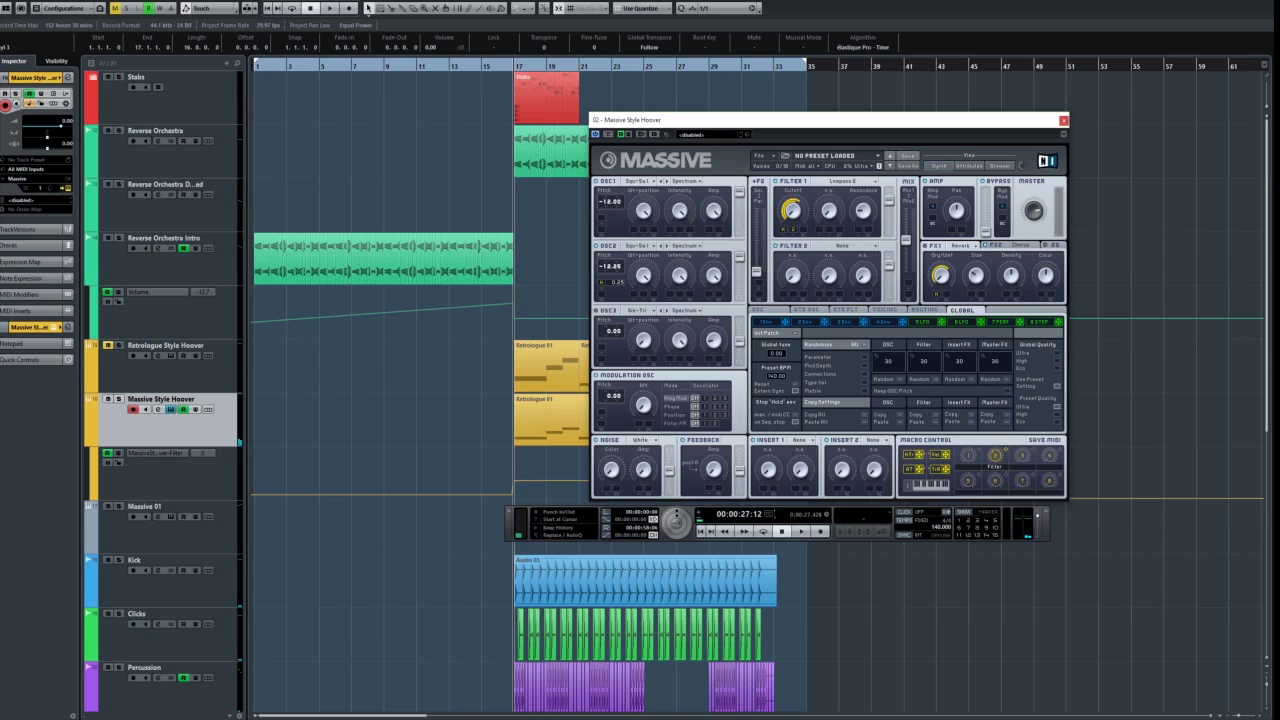
- Show the audio inserts of Massive Style Hoover, open its Magneto II and audition the soloed track
click(30, 327)
click(30, 208)
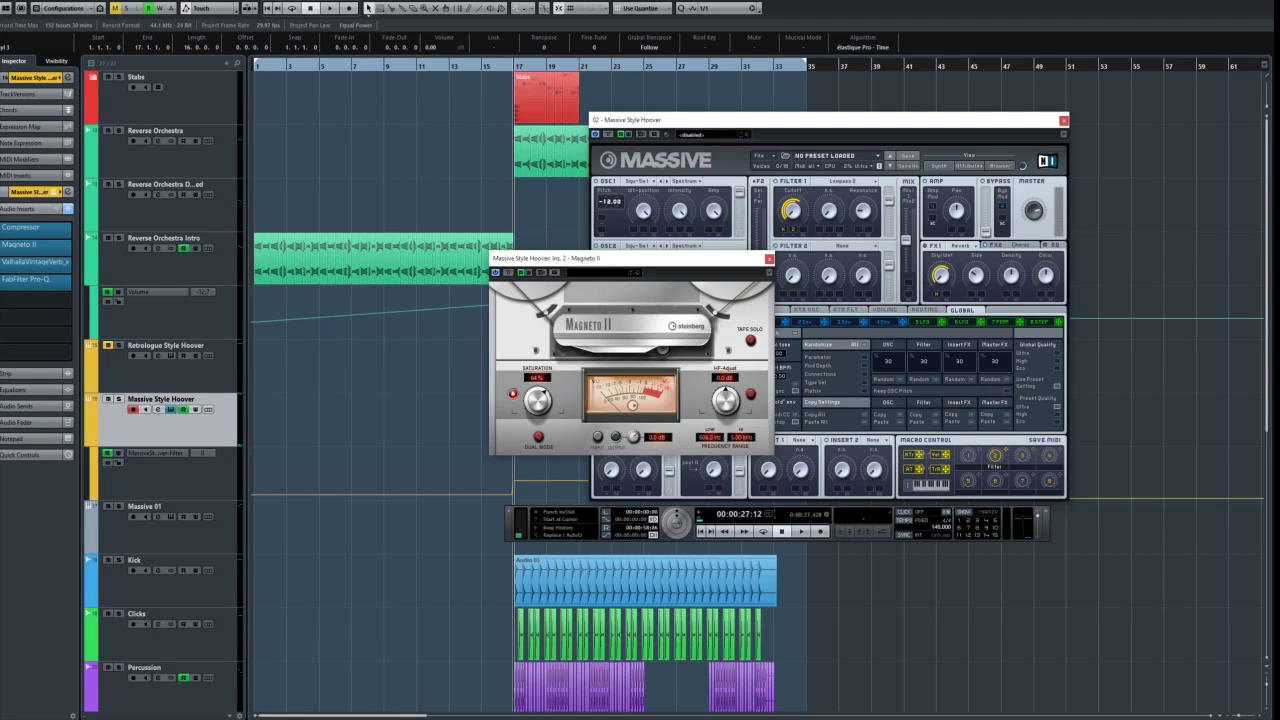
drag(560, 252, 380, 240)
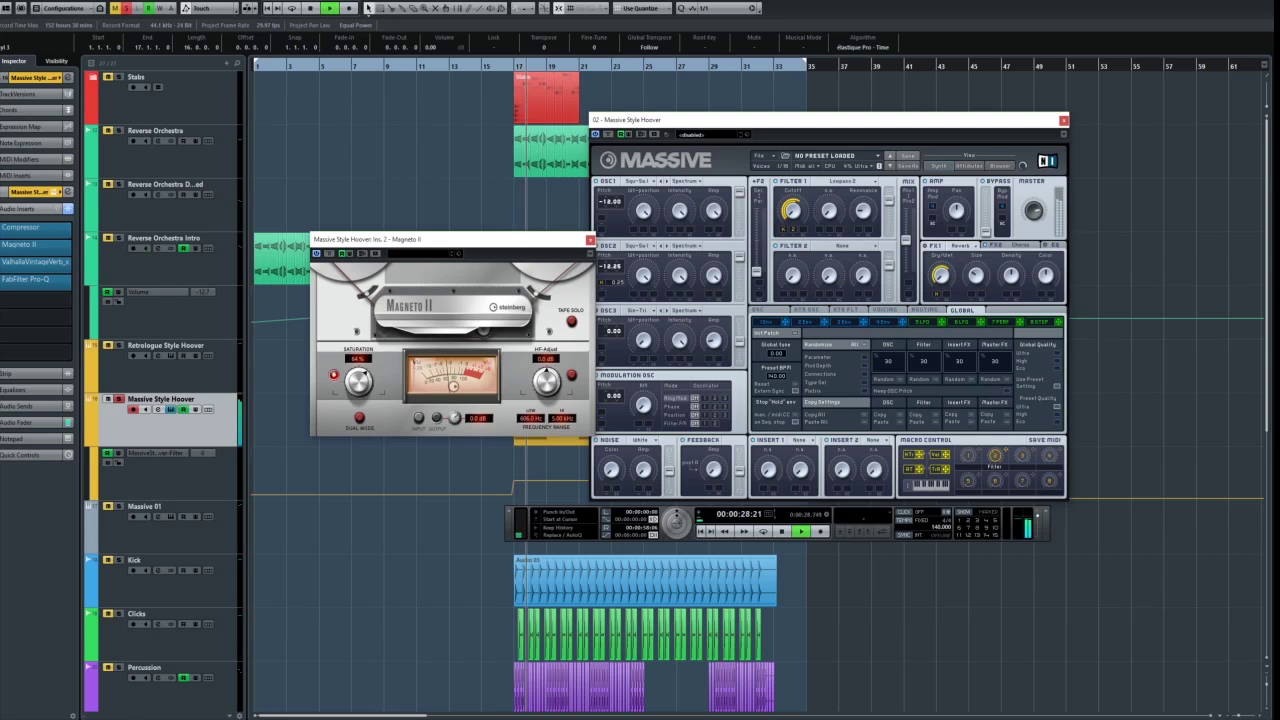
- Open ValhallaVintageVerb from Massive Style Hoover's inserts, set its window beside Magneto II and compare the sound with the reverb bypassed
click(34, 270)
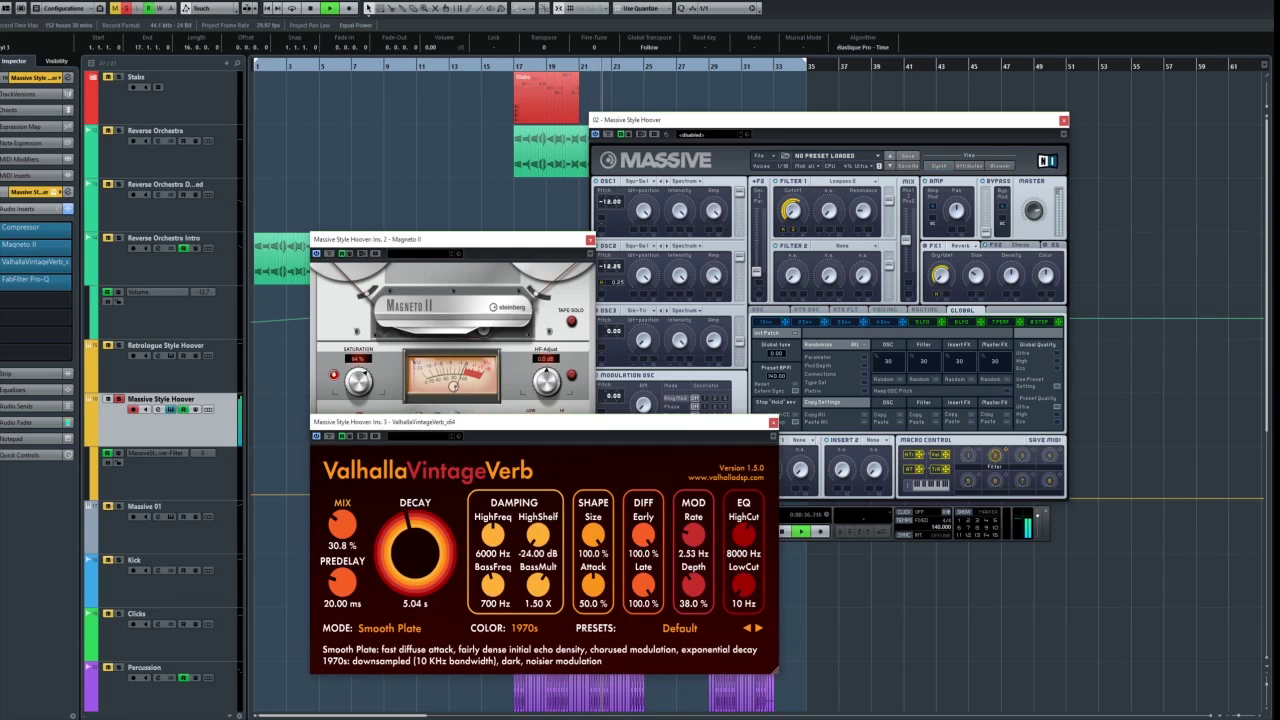
drag(450, 421, 803, 276)
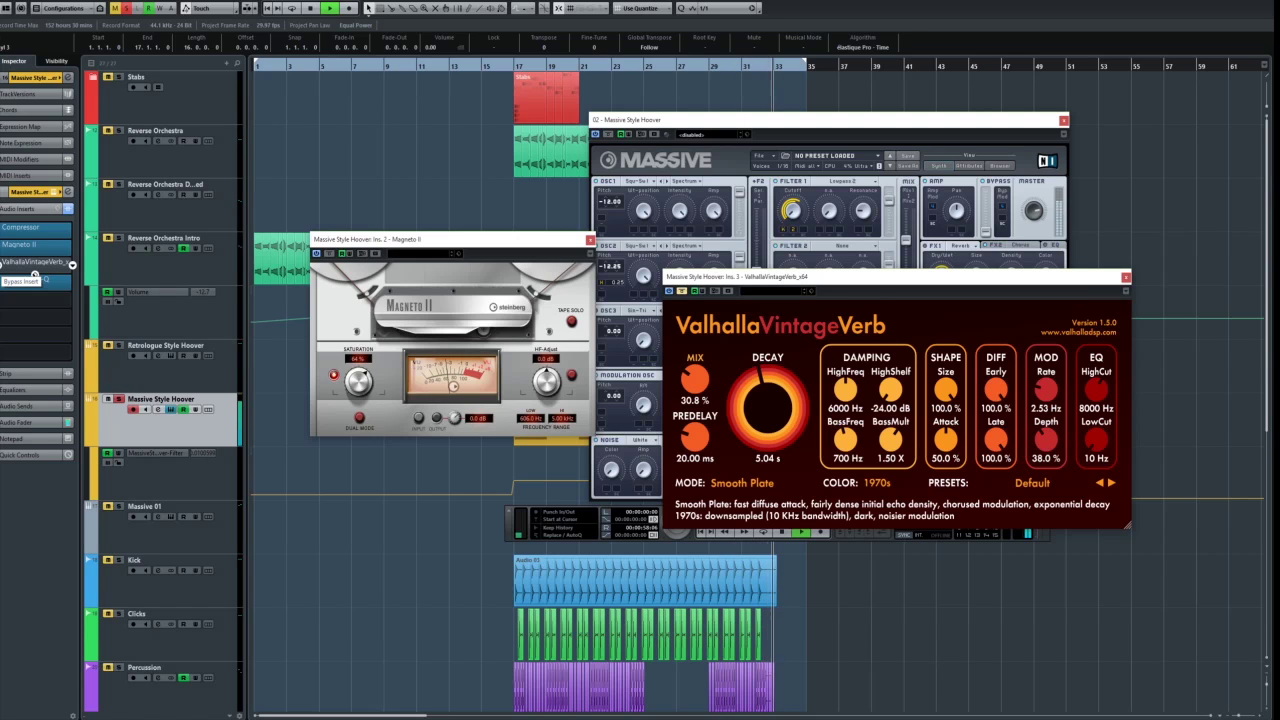
click(2, 266)
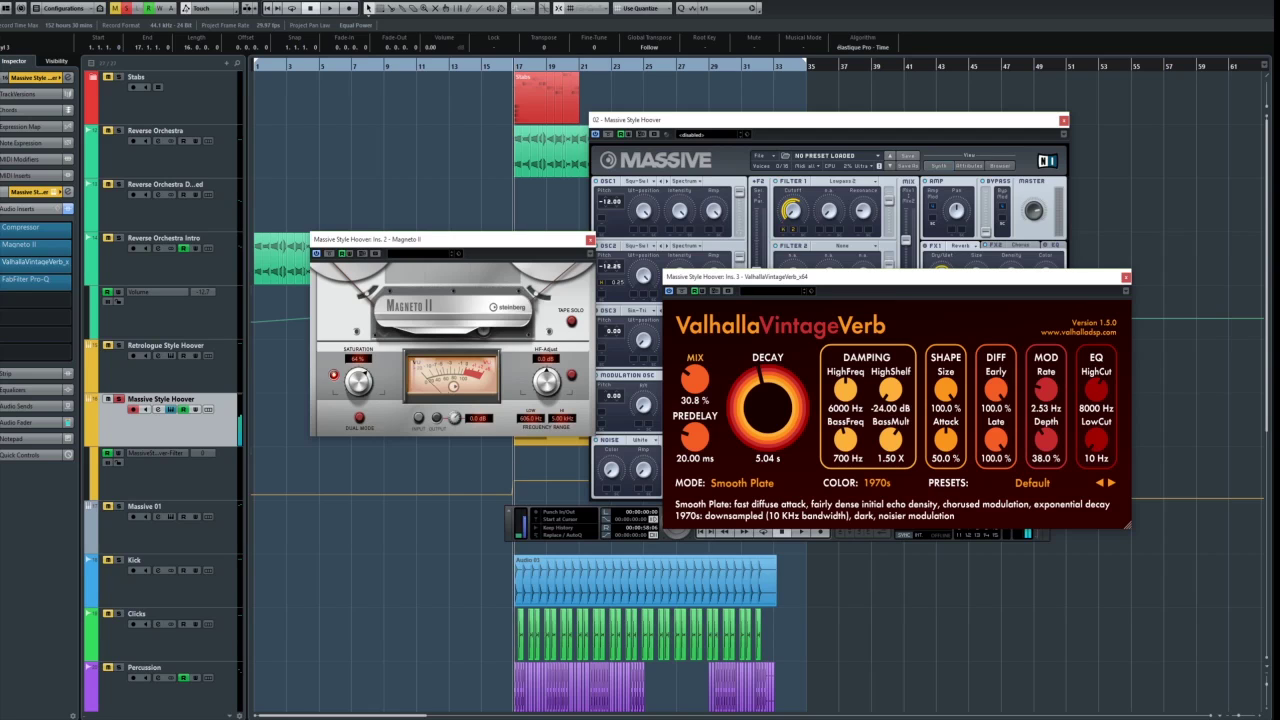
- Move Magneto II clear of the other plug-in windows, then open Massive Style Hoover's Compressor and place it above Magneto II
drag(450, 239, 377, 373)
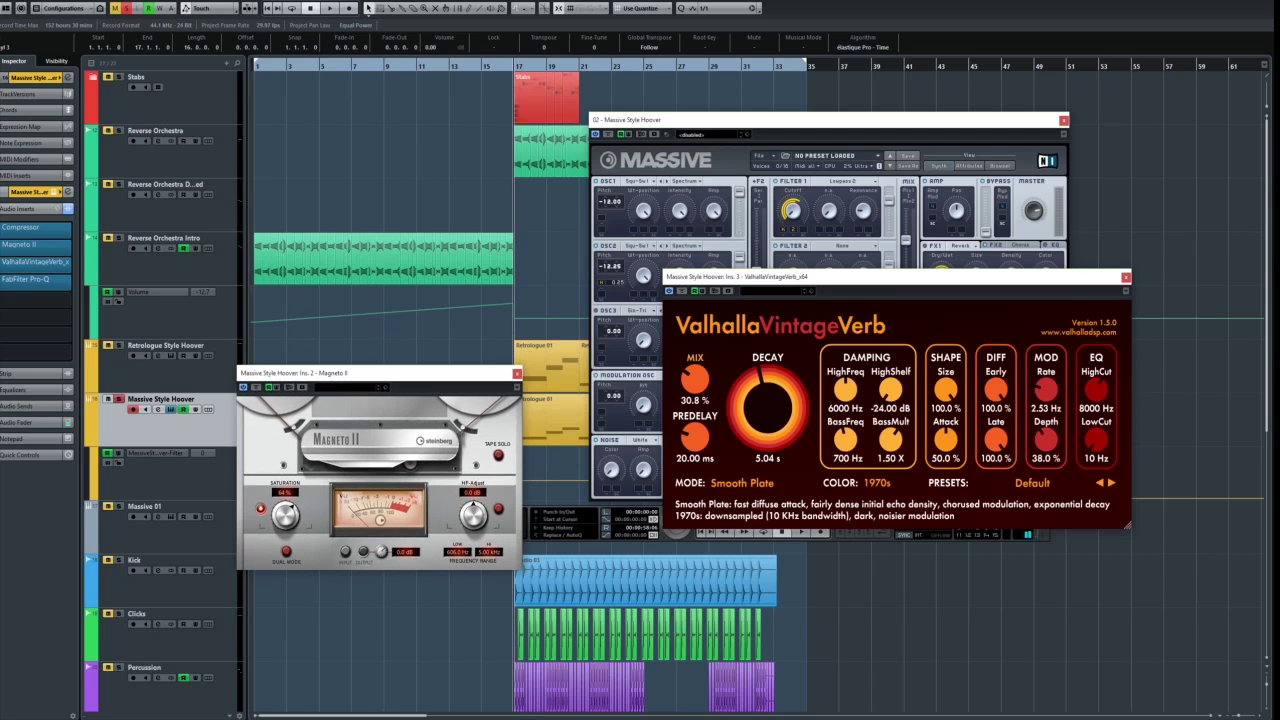
click(33, 234)
drag(560, 301, 154, 255)
- Close the Compressor and show the Kick track's sends to inspect its routing to the two hoover tracks
click(180, 585)
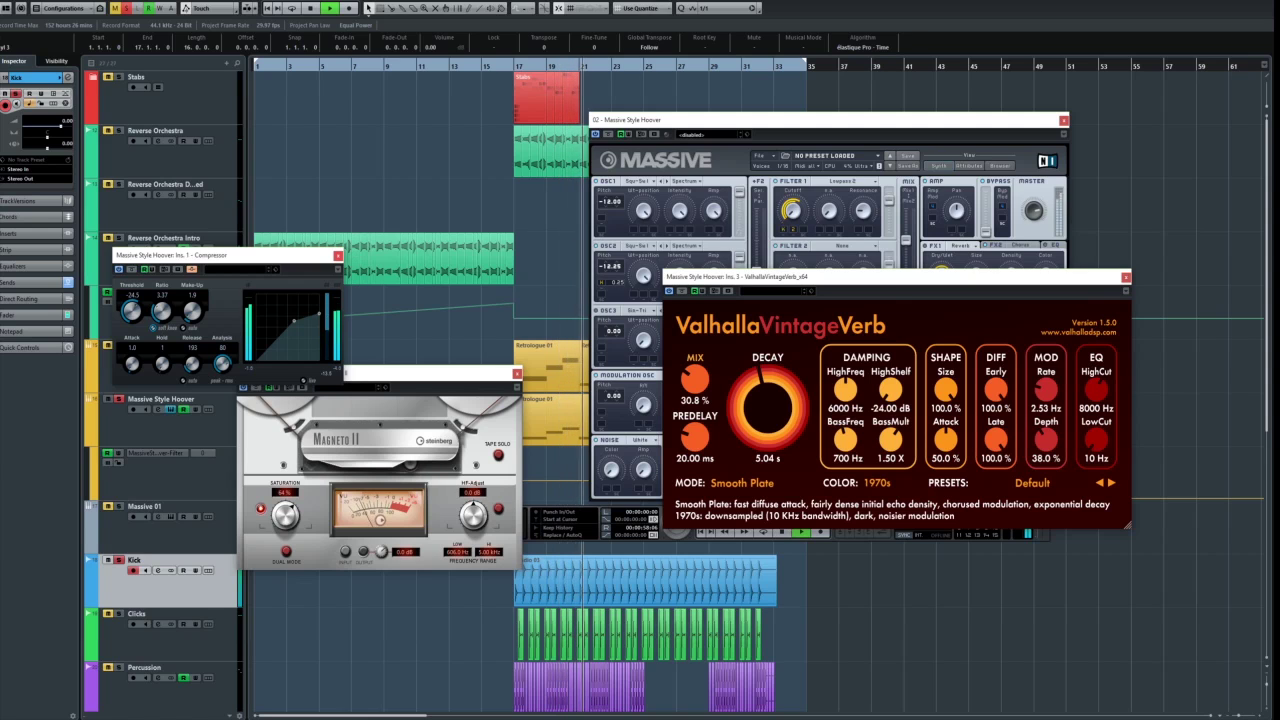
key(ctrl+w)
click(30, 263)
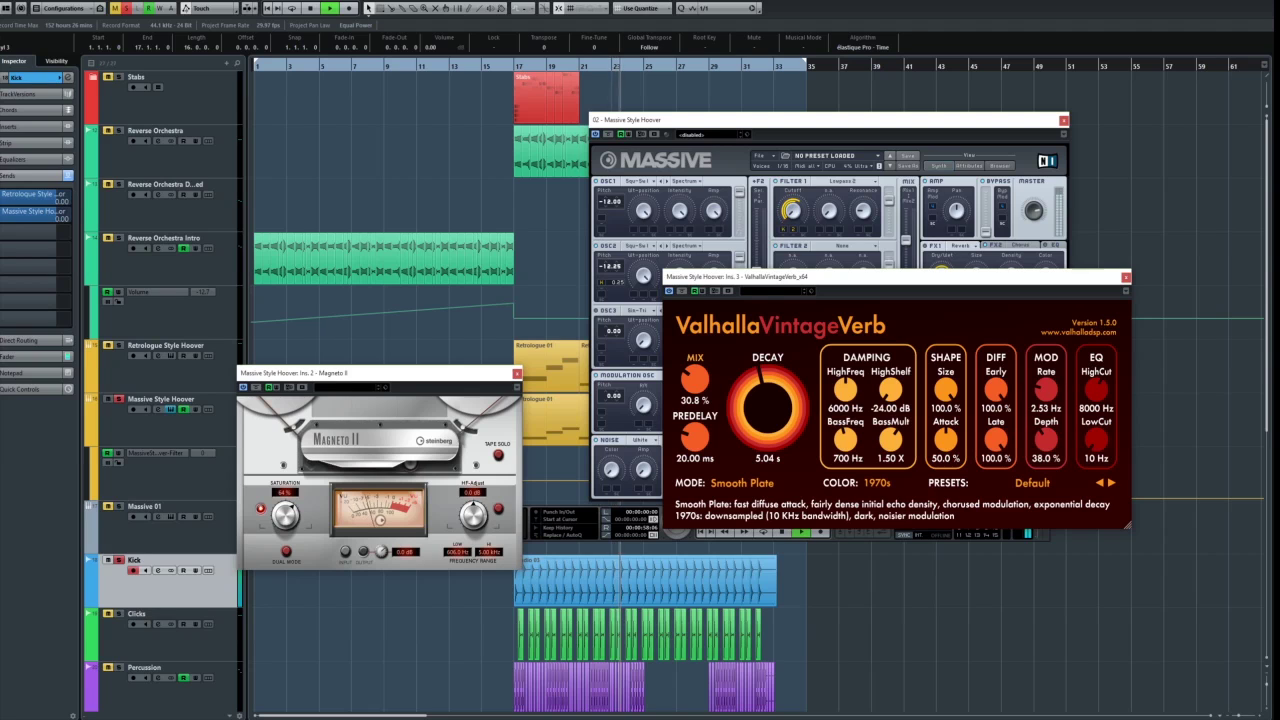
- Return to Massive Style Hoover, open its FabFilter Pro-Q to view the EQ curve and clear the track's solo
click(200, 425)
click(36, 279)
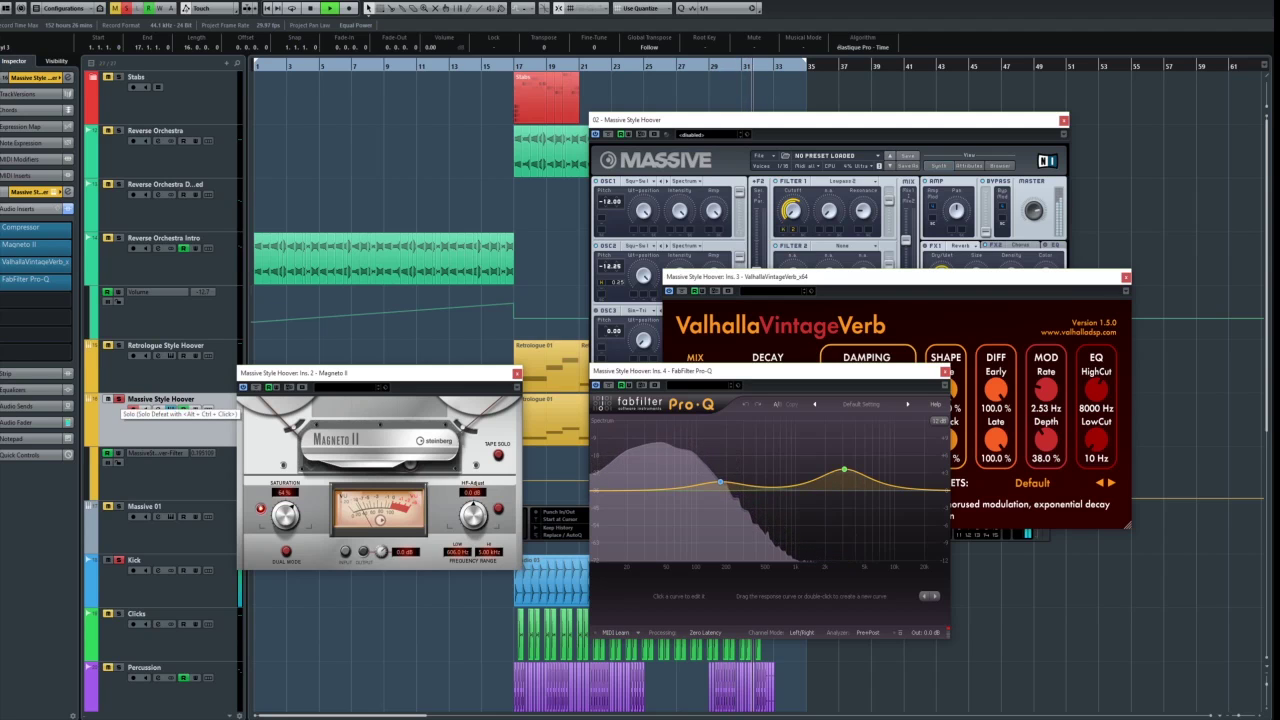
click(118, 399)
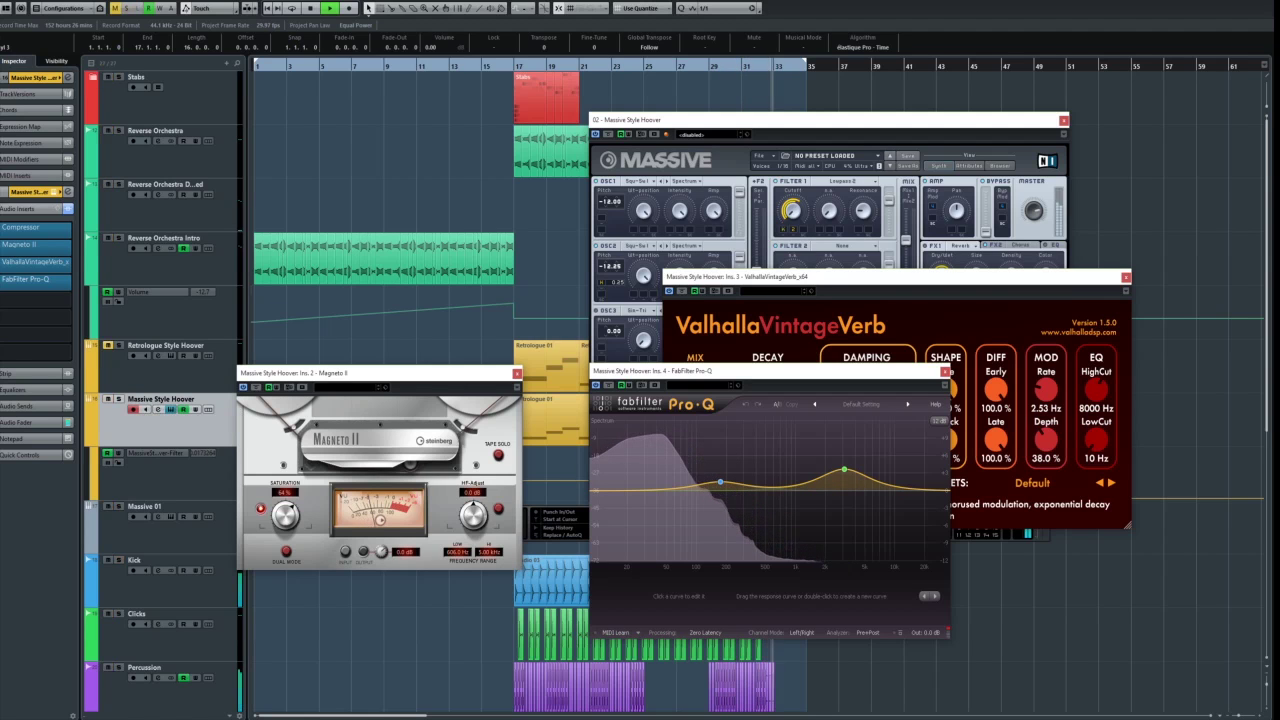
- Zoom the arrangement out slightly and close the Massive, ValhallaVintageVerb, Magneto II and FabFilter Pro-Q windows during full playback
key(g)
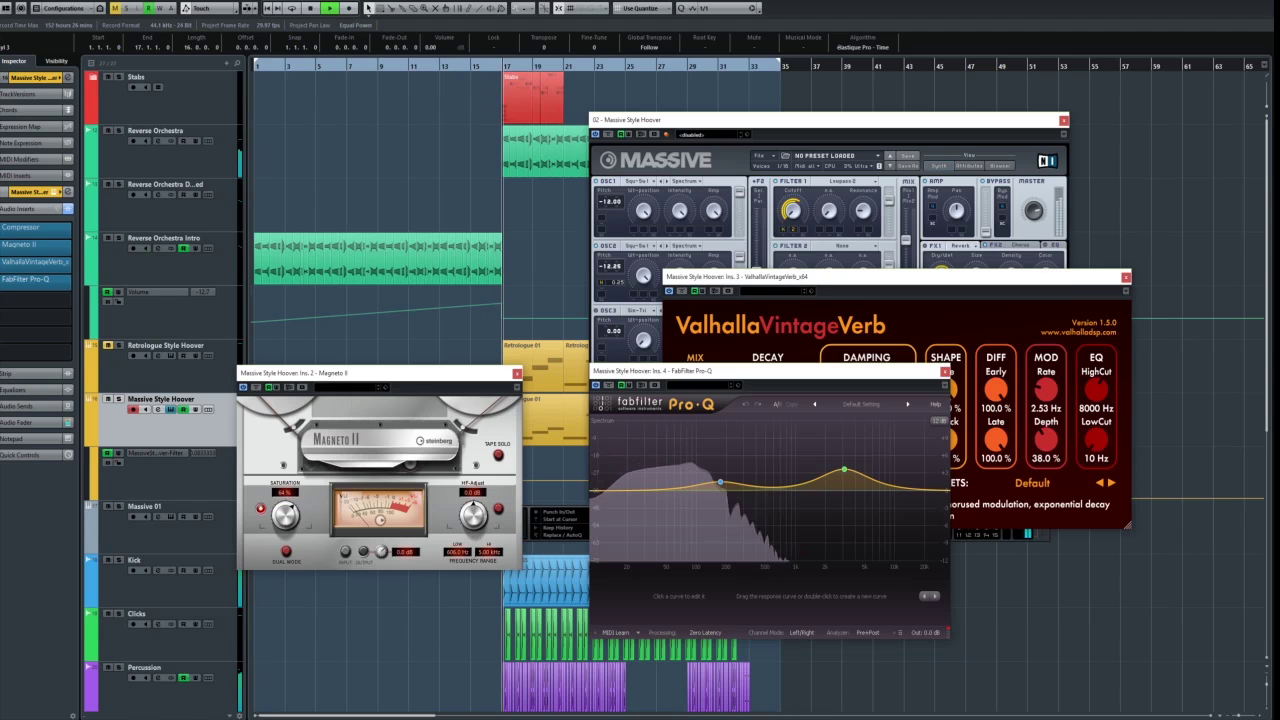
key(ctrl+w)
key(ctrl+w)
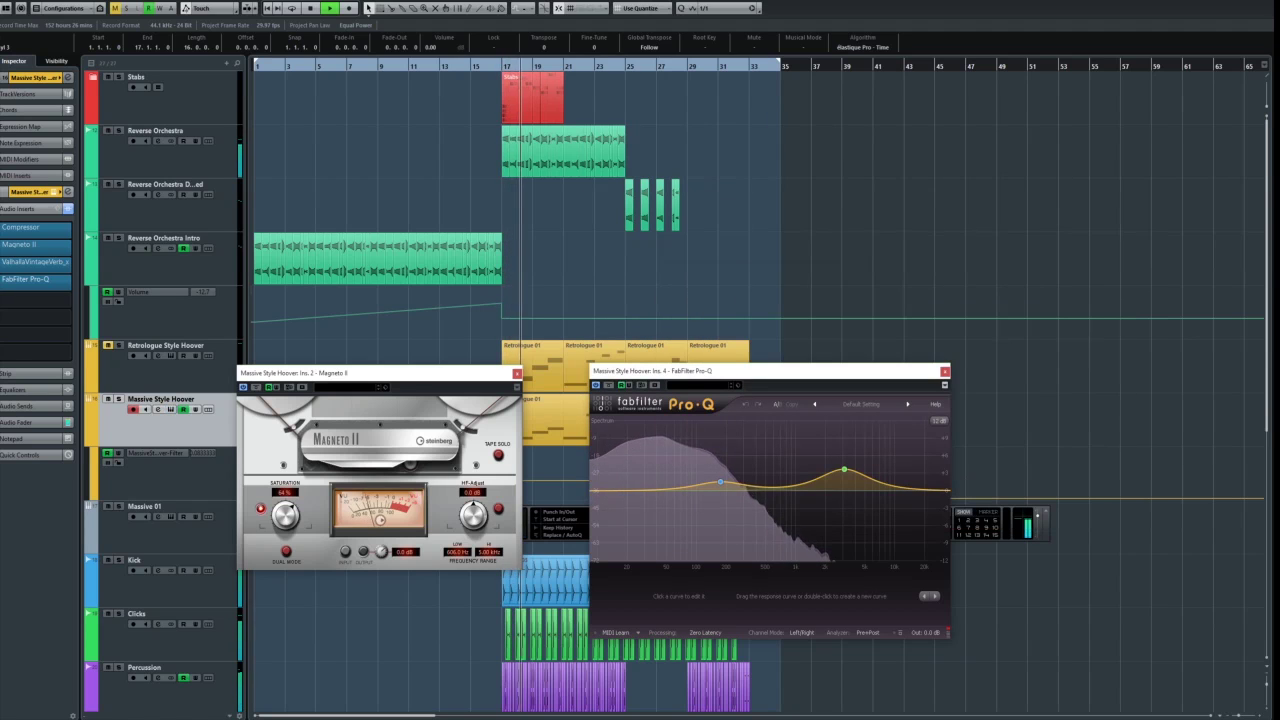
key(ctrl+w)
key(ctrl+w)
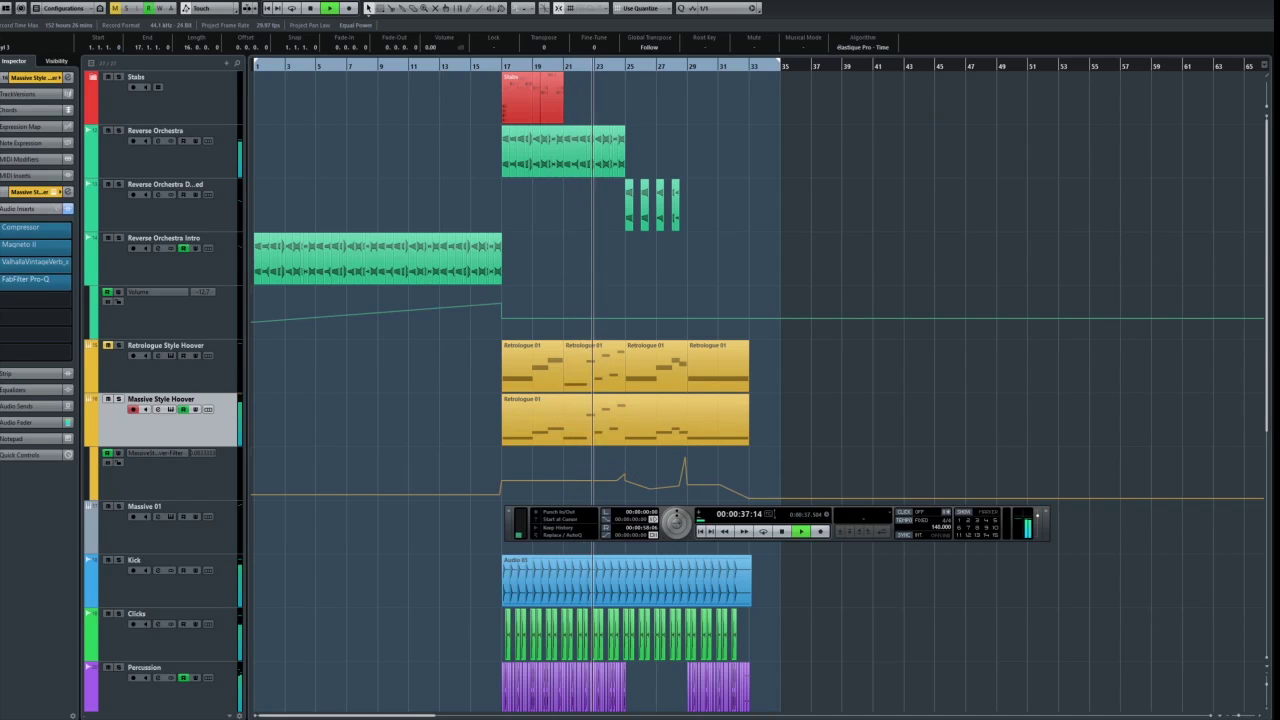
- Show Massive Style Hoover's basic track settings, view its Massive instrument during playback and close the instrument
click(34, 78)
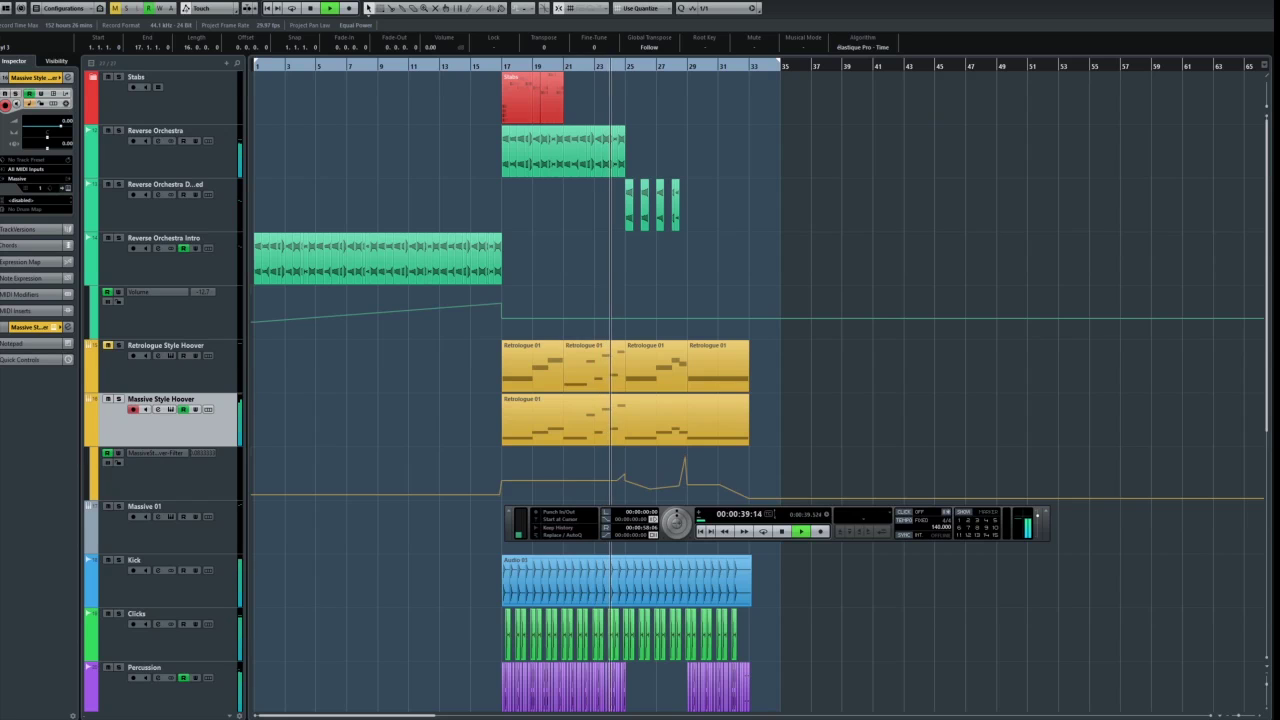
click(66, 188)
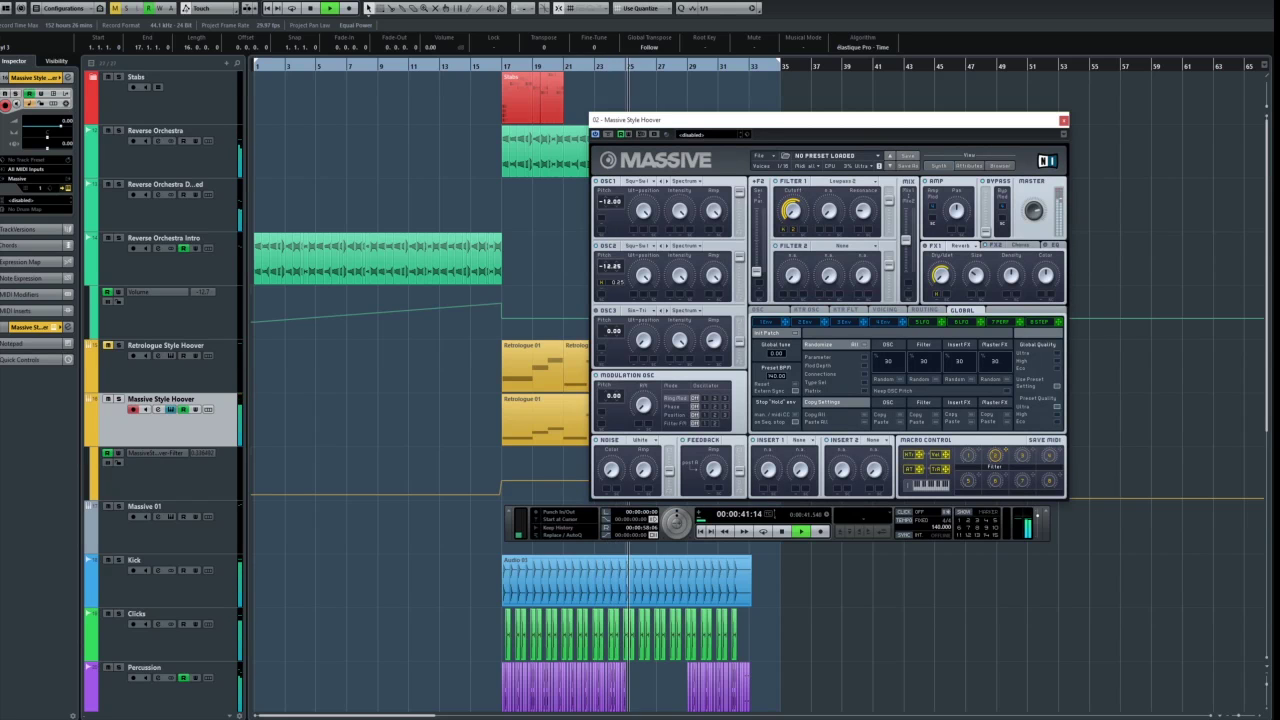
click(66, 188)
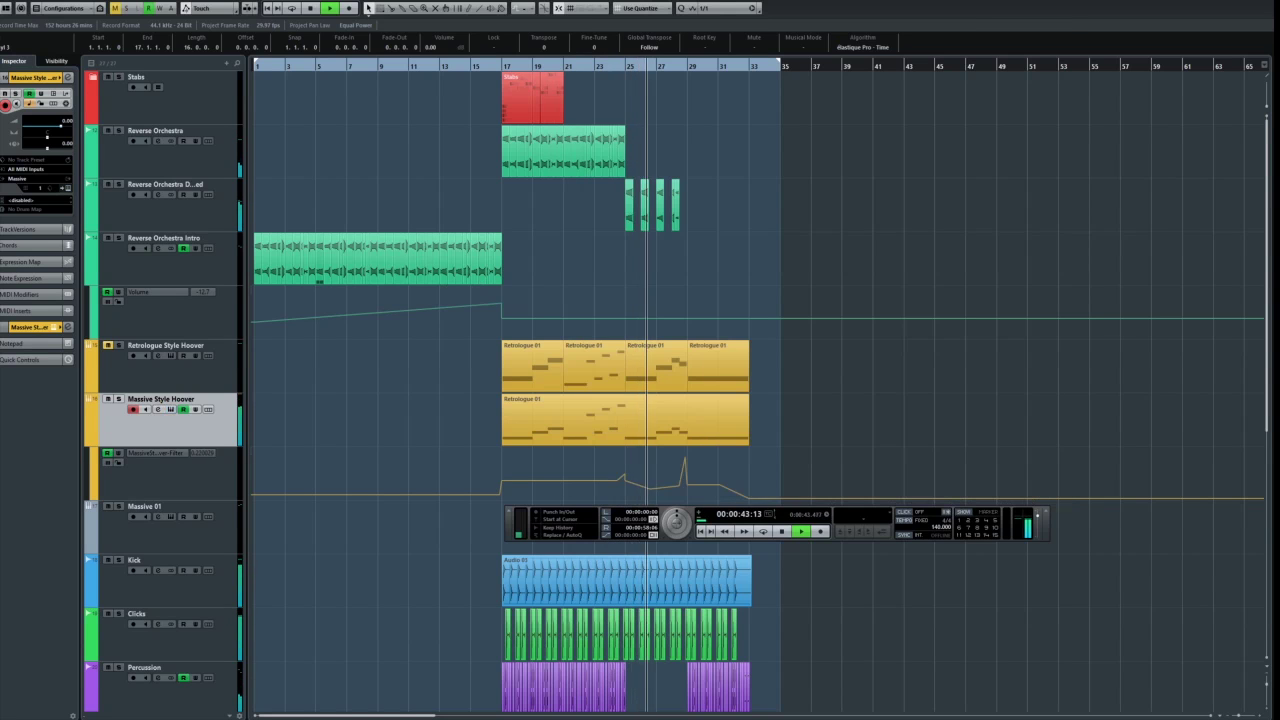